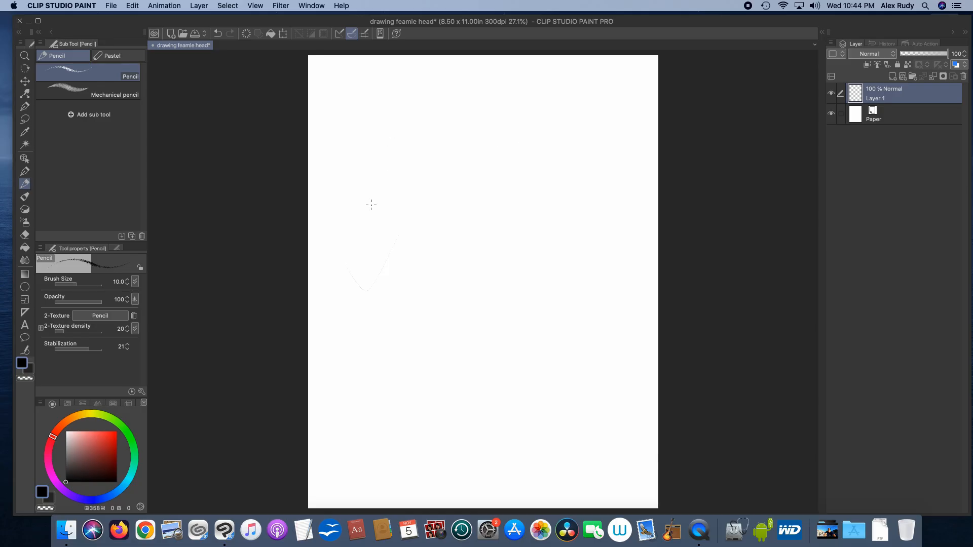
- Add a new layer above Layer 1, then roughly pencil the left, bottom and right sides of a large square on Layer 1
{"action": "left_click", "coordinate": [893, 76]}
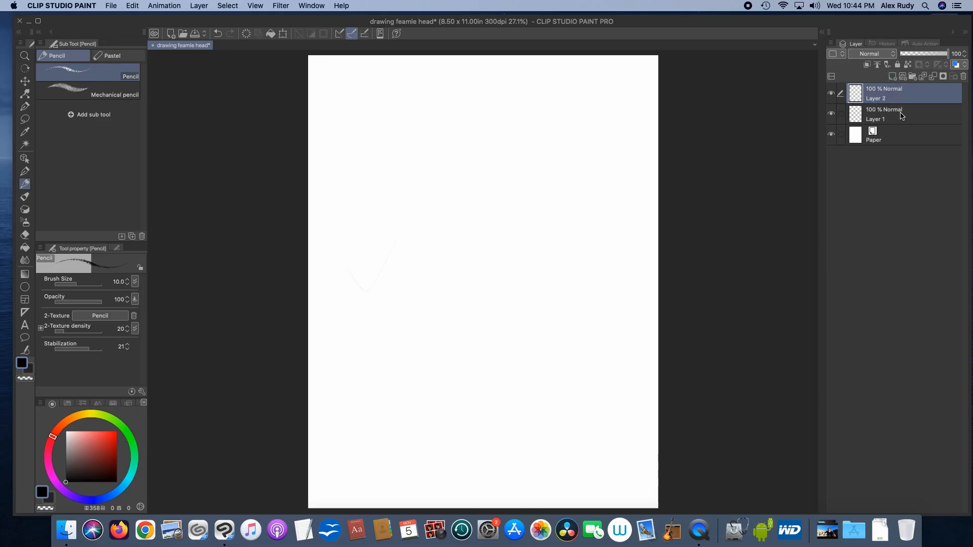
{"action": "left_click", "coordinate": [900, 116]}
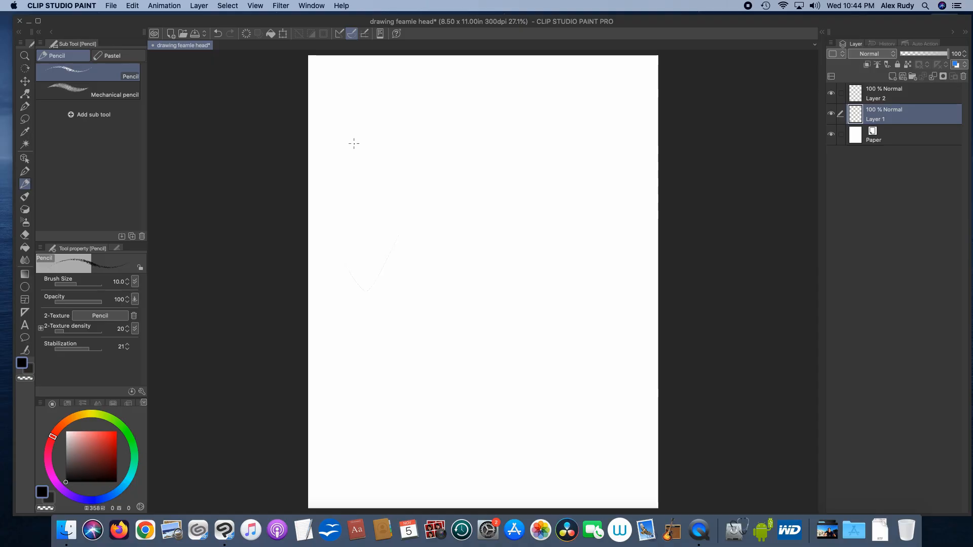
{"action": "left_click_drag", "start_coordinate": [354, 143], "coordinate": [348, 348]}
{"action": "left_click_drag", "start_coordinate": [358, 228], "coordinate": [360, 349]}
{"action": "mouse_move", "coordinate": [358, 152]}
{"action": "left_mouse_down"}
{"action": "mouse_move", "coordinate": [353, 375]}
{"action": "mouse_move", "coordinate": [456, 365]}
{"action": "mouse_move", "coordinate": [365, 359]}
{"action": "mouse_move", "coordinate": [613, 354]}
{"action": "mouse_move", "coordinate": [604, 240]}
{"action": "left_mouse_up"}
{"action": "mouse_move", "coordinate": [597, 312]}
{"action": "left_mouse_down"}
{"action": "mouse_move", "coordinate": [601, 152]}
{"action": "mouse_move", "coordinate": [611, 308]}
{"action": "left_mouse_up"}
{"action": "left_click_drag", "start_coordinate": [598, 220], "coordinate": [598, 332]}
{"action": "left_click_drag", "start_coordinate": [608, 153], "coordinate": [612, 305]}
{"action": "left_click_drag", "start_coordinate": [612, 212], "coordinate": [614, 329]}
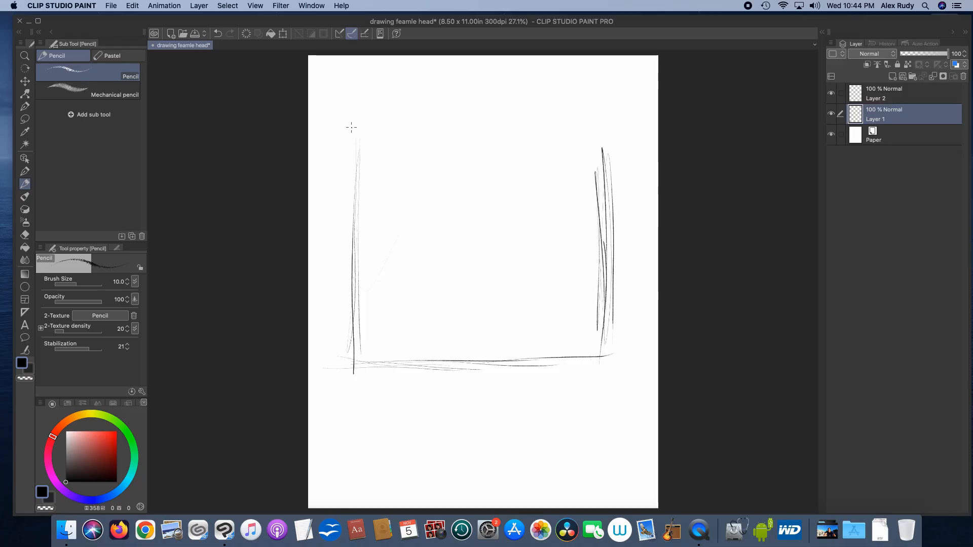
- Close the guide square with a rough pencil line along its upper edge and strengthen its right side
{"action": "left_click_drag", "start_coordinate": [352, 127], "coordinate": [539, 128]}
{"action": "mouse_move", "coordinate": [467, 119]}
{"action": "left_mouse_down"}
{"action": "mouse_move", "coordinate": [611, 127]}
{"action": "mouse_move", "coordinate": [608, 192]}
{"action": "left_mouse_up"}
{"action": "left_click_drag", "start_coordinate": [613, 169], "coordinate": [620, 220]}
{"action": "left_click_drag", "start_coordinate": [601, 296], "coordinate": [601, 325]}
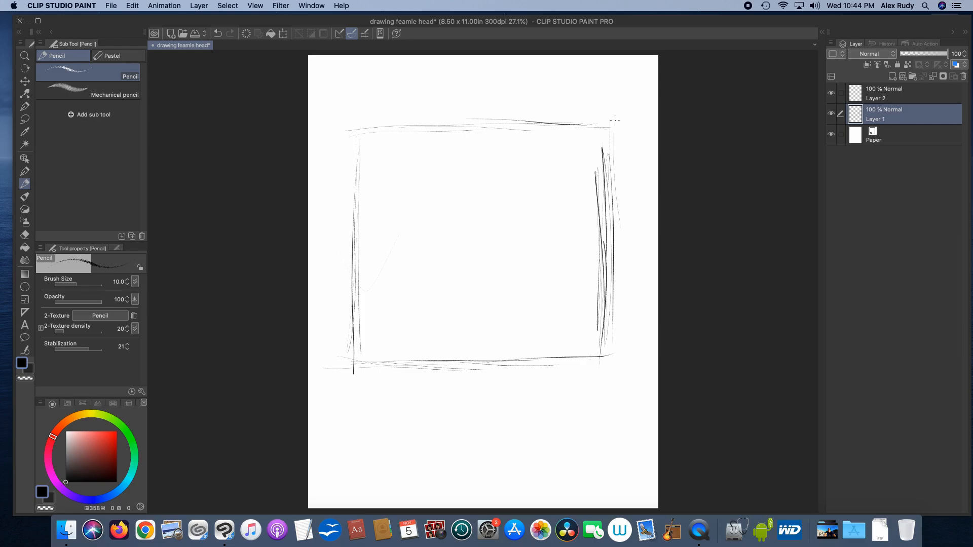
{"action": "left_click_drag", "start_coordinate": [611, 140], "coordinate": [606, 334]}
{"action": "left_click_drag", "start_coordinate": [611, 192], "coordinate": [616, 350]}
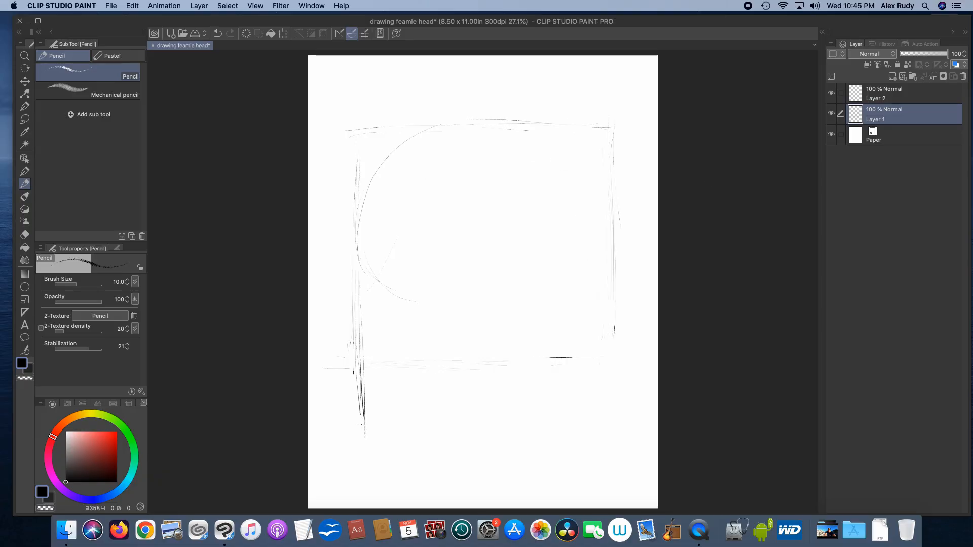
- Extend the guide box below the square to the chin level and lighten its lines with the Eraser
{"action": "mouse_move", "coordinate": [360, 416]}
{"action": "left_mouse_down"}
{"action": "mouse_move", "coordinate": [362, 438]}
{"action": "mouse_move", "coordinate": [442, 446]}
{"action": "mouse_move", "coordinate": [367, 444]}
{"action": "mouse_move", "coordinate": [474, 440]}
{"action": "left_mouse_up"}
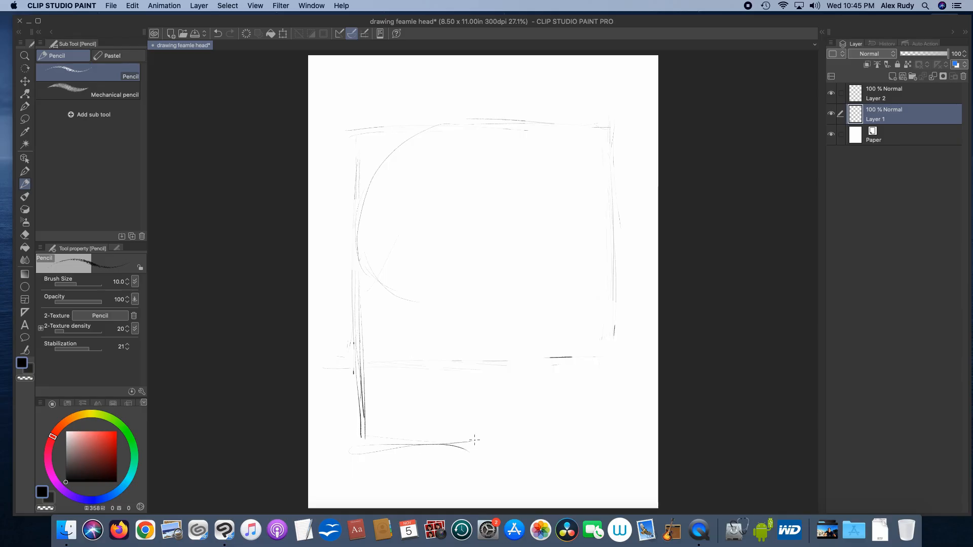
{"action": "left_click_drag", "start_coordinate": [392, 438], "coordinate": [625, 435]}
{"action": "mouse_move", "coordinate": [613, 321]}
{"action": "left_mouse_down"}
{"action": "mouse_move", "coordinate": [623, 441]}
{"action": "mouse_move", "coordinate": [621, 302]}
{"action": "mouse_move", "coordinate": [619, 431]}
{"action": "left_mouse_up"}
{"action": "key", "text": "super+z"}
{"action": "key", "text": "super+z"}
{"action": "left_click_drag", "start_coordinate": [614, 294], "coordinate": [615, 407]}
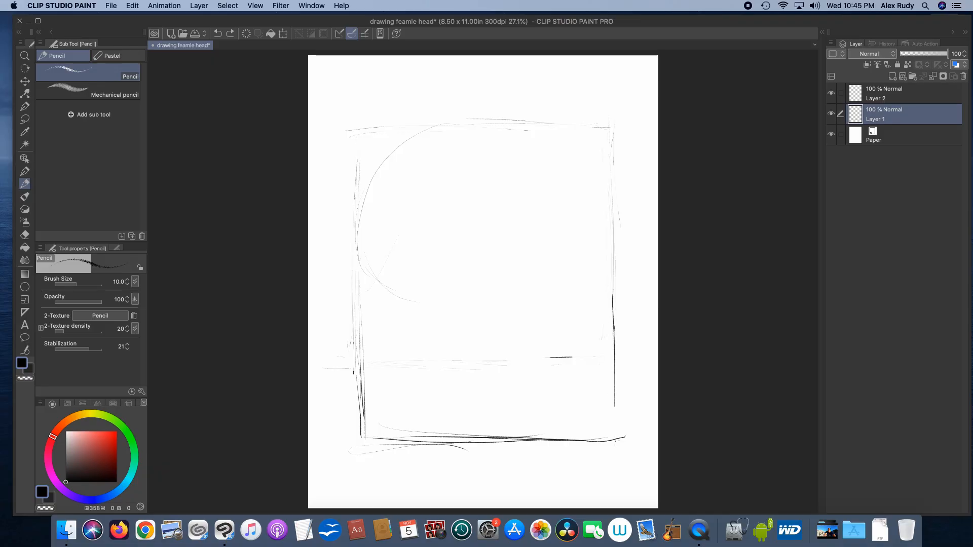
{"action": "left_click_drag", "start_coordinate": [616, 441], "coordinate": [615, 467]}
{"action": "left_click", "coordinate": [25, 235]}
{"action": "mouse_move", "coordinate": [357, 325]}
{"action": "left_mouse_down"}
{"action": "mouse_move", "coordinate": [363, 428]}
{"action": "mouse_move", "coordinate": [602, 432]}
{"action": "mouse_move", "coordinate": [611, 449]}
{"action": "mouse_move", "coordinate": [616, 287]}
{"action": "left_mouse_up"}
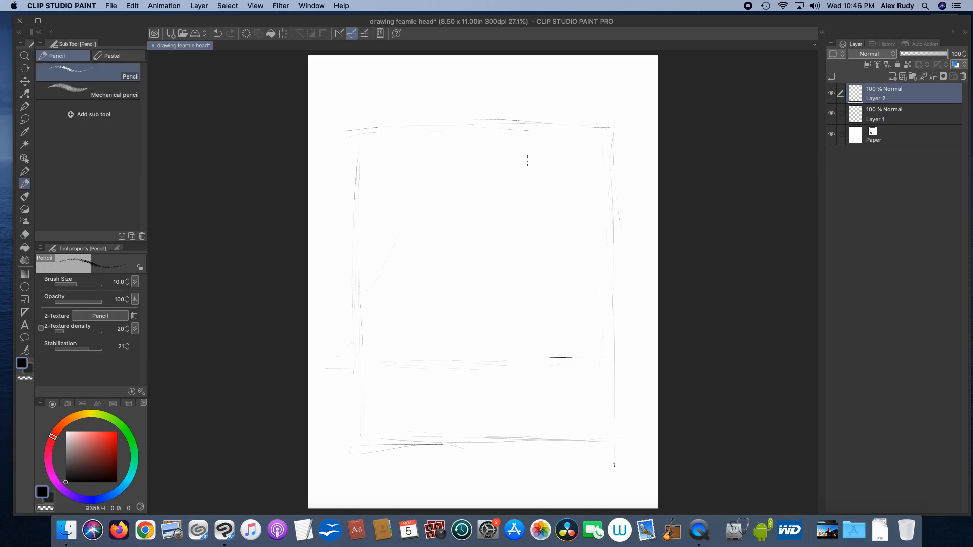
- Sketch a large cranium circle with the Pencil on Layer 2, touching the sides of the guide square
{"action": "mouse_move", "coordinate": [469, 123]}
{"action": "left_mouse_down"}
{"action": "mouse_move", "coordinate": [445, 125]}
{"action": "mouse_move", "coordinate": [481, 124]}
{"action": "mouse_move", "coordinate": [433, 127]}
{"action": "mouse_move", "coordinate": [395, 157]}
{"action": "left_mouse_up"}
{"action": "mouse_move", "coordinate": [437, 127]}
{"action": "left_mouse_down"}
{"action": "mouse_move", "coordinate": [391, 152]}
{"action": "mouse_move", "coordinate": [358, 238]}
{"action": "mouse_move", "coordinate": [353, 281]}
{"action": "mouse_move", "coordinate": [384, 331]}
{"action": "left_mouse_up"}
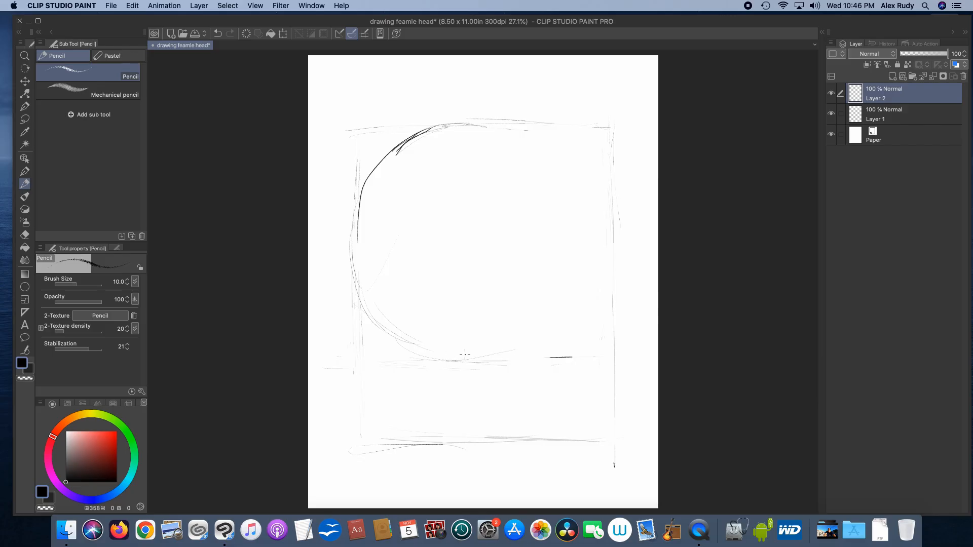
{"action": "left_click_drag", "start_coordinate": [493, 360], "coordinate": [585, 340]}
{"action": "mouse_move", "coordinate": [480, 109]}
{"action": "left_mouse_down"}
{"action": "mouse_move", "coordinate": [492, 130]}
{"action": "mouse_move", "coordinate": [457, 129]}
{"action": "mouse_move", "coordinate": [519, 140]}
{"action": "mouse_move", "coordinate": [528, 126]}
{"action": "mouse_move", "coordinate": [570, 148]}
{"action": "mouse_move", "coordinate": [600, 185]}
{"action": "mouse_move", "coordinate": [610, 208]}
{"action": "left_mouse_up"}
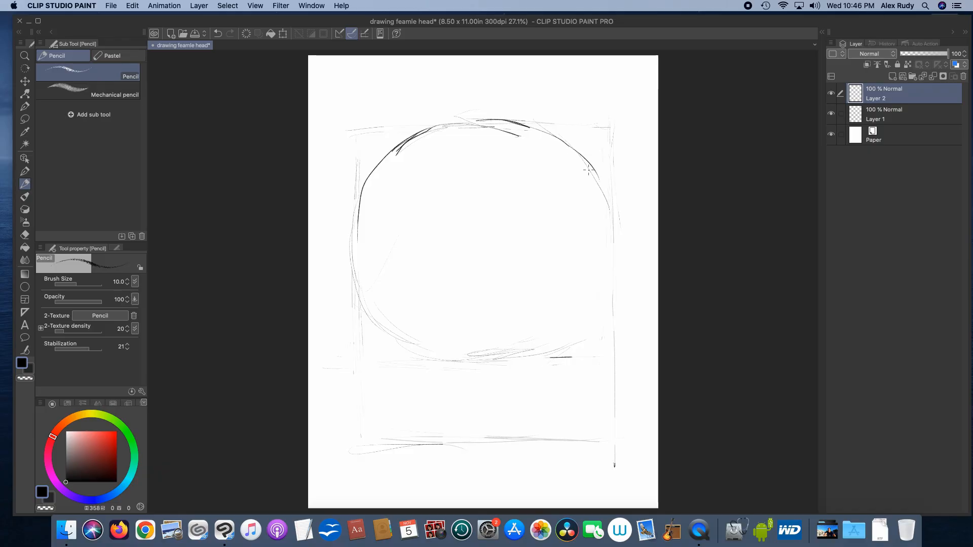
{"action": "mouse_move", "coordinate": [551, 135]}
{"action": "left_mouse_down"}
{"action": "mouse_move", "coordinate": [599, 201]}
{"action": "mouse_move", "coordinate": [587, 168]}
{"action": "mouse_move", "coordinate": [600, 320]}
{"action": "left_mouse_up"}
- Sketch the front of the face from the circle's right edge down to the chin, and start the underside of the chin
{"action": "left_click_drag", "start_coordinate": [607, 277], "coordinate": [606, 357]}
{"action": "left_click_drag", "start_coordinate": [609, 233], "coordinate": [605, 358]}
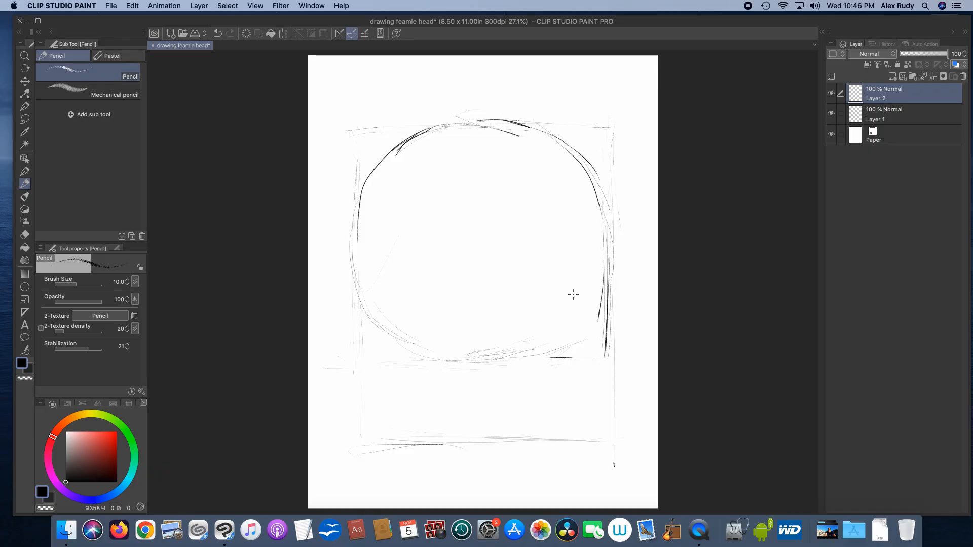
{"action": "left_click_drag", "start_coordinate": [618, 274], "coordinate": [593, 395]}
{"action": "mouse_move", "coordinate": [604, 357]}
{"action": "left_mouse_down"}
{"action": "mouse_move", "coordinate": [593, 397]}
{"action": "mouse_move", "coordinate": [614, 313]}
{"action": "mouse_move", "coordinate": [595, 406]}
{"action": "mouse_move", "coordinate": [604, 310]}
{"action": "mouse_move", "coordinate": [589, 430]}
{"action": "mouse_move", "coordinate": [525, 440]}
{"action": "left_mouse_up"}
{"action": "mouse_move", "coordinate": [479, 421]}
{"action": "left_mouse_down"}
{"action": "mouse_move", "coordinate": [589, 435]}
{"action": "mouse_move", "coordinate": [517, 435]}
{"action": "left_mouse_up"}
{"action": "left_click_drag", "start_coordinate": [512, 436], "coordinate": [488, 433]}
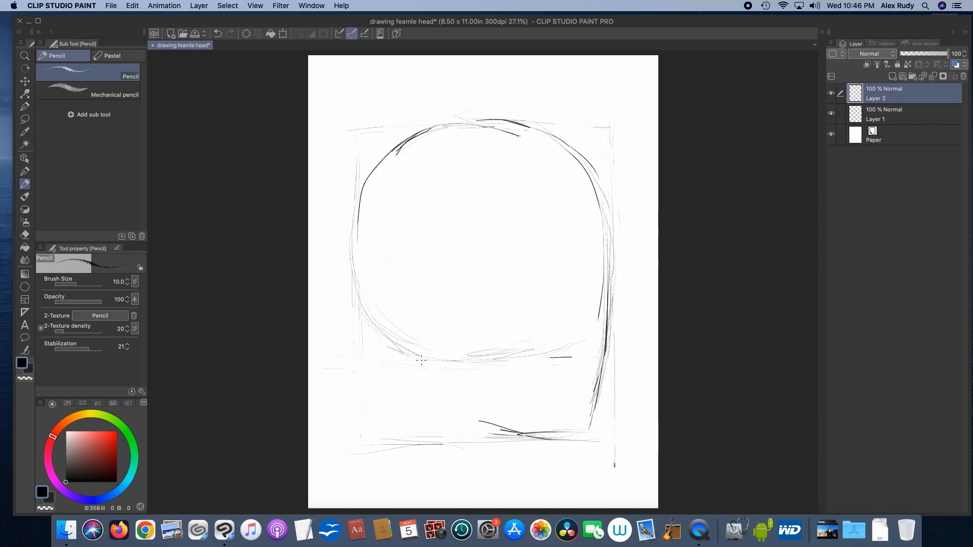
- Sketch the skull base, the back curve of the ear and the jawline to the chin, and reinforce the crown
{"action": "left_click_drag", "start_coordinate": [379, 346], "coordinate": [432, 364]}
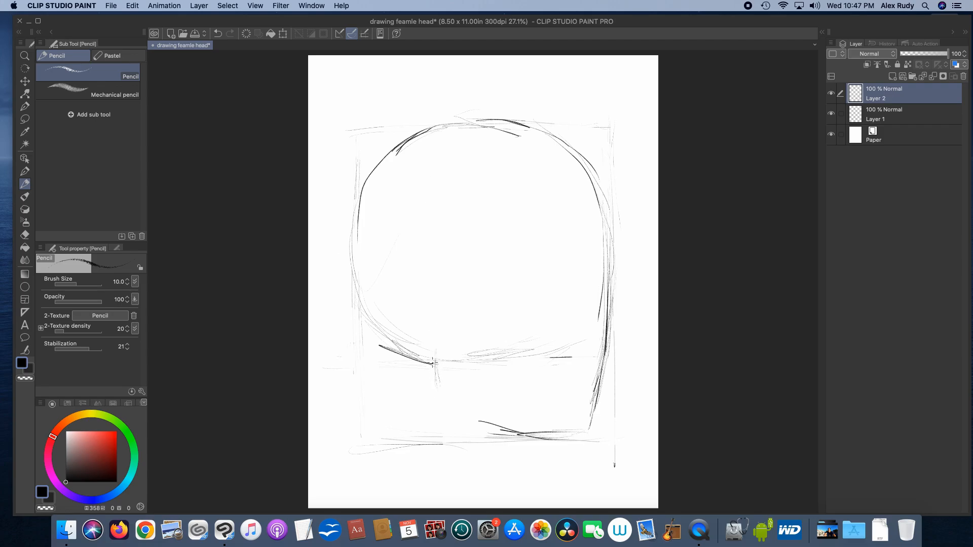
{"action": "mouse_move", "coordinate": [422, 358]}
{"action": "left_mouse_down"}
{"action": "mouse_move", "coordinate": [408, 325]}
{"action": "mouse_move", "coordinate": [422, 290]}
{"action": "mouse_move", "coordinate": [417, 351]}
{"action": "mouse_move", "coordinate": [406, 290]}
{"action": "mouse_move", "coordinate": [414, 282]}
{"action": "mouse_move", "coordinate": [424, 288]}
{"action": "mouse_move", "coordinate": [407, 284]}
{"action": "mouse_move", "coordinate": [430, 360]}
{"action": "left_mouse_up"}
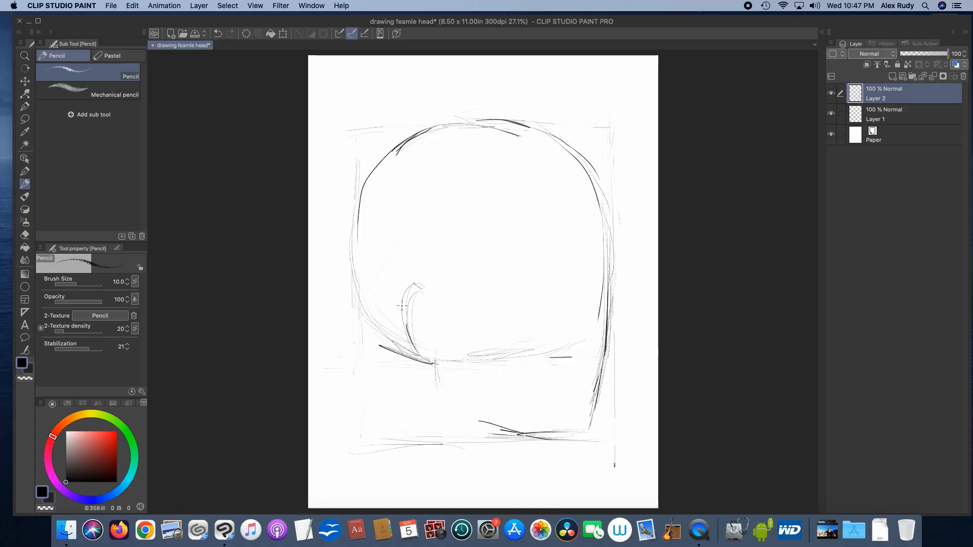
{"action": "mouse_move", "coordinate": [401, 305]}
{"action": "left_mouse_down"}
{"action": "mouse_move", "coordinate": [430, 282]}
{"action": "mouse_move", "coordinate": [402, 324]}
{"action": "mouse_move", "coordinate": [436, 371]}
{"action": "left_mouse_up"}
{"action": "mouse_move", "coordinate": [435, 367]}
{"action": "left_mouse_down"}
{"action": "mouse_move", "coordinate": [446, 399]}
{"action": "mouse_move", "coordinate": [438, 388]}
{"action": "mouse_move", "coordinate": [522, 435]}
{"action": "mouse_move", "coordinate": [527, 448]}
{"action": "mouse_move", "coordinate": [522, 439]}
{"action": "mouse_move", "coordinate": [580, 438]}
{"action": "mouse_move", "coordinate": [552, 436]}
{"action": "left_mouse_up"}
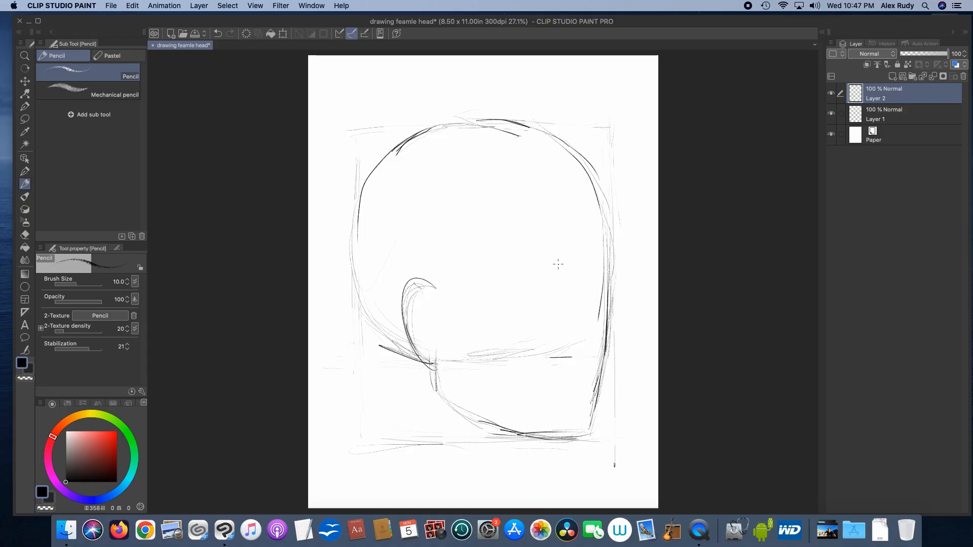
{"action": "left_click_drag", "start_coordinate": [477, 122], "coordinate": [430, 126]}
- Draw a horizontal eye line from the ear past the face on Layer 1, and sketch a wedge-shaped eye on it on Layer 2
{"action": "left_click", "coordinate": [888, 119]}
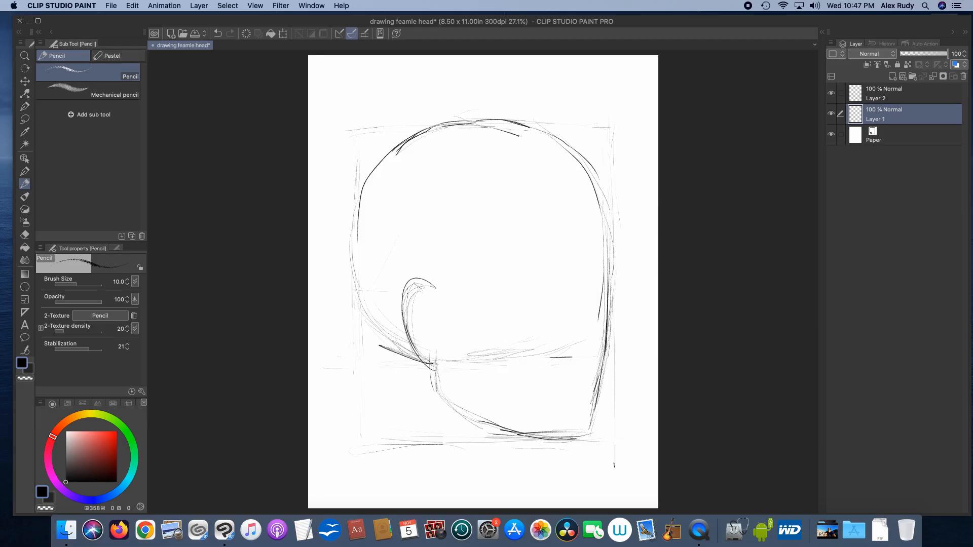
{"action": "mouse_move", "coordinate": [374, 287]}
{"action": "left_mouse_down"}
{"action": "mouse_move", "coordinate": [495, 291]}
{"action": "mouse_move", "coordinate": [636, 281]}
{"action": "left_mouse_up"}
{"action": "left_click", "coordinate": [894, 97]}
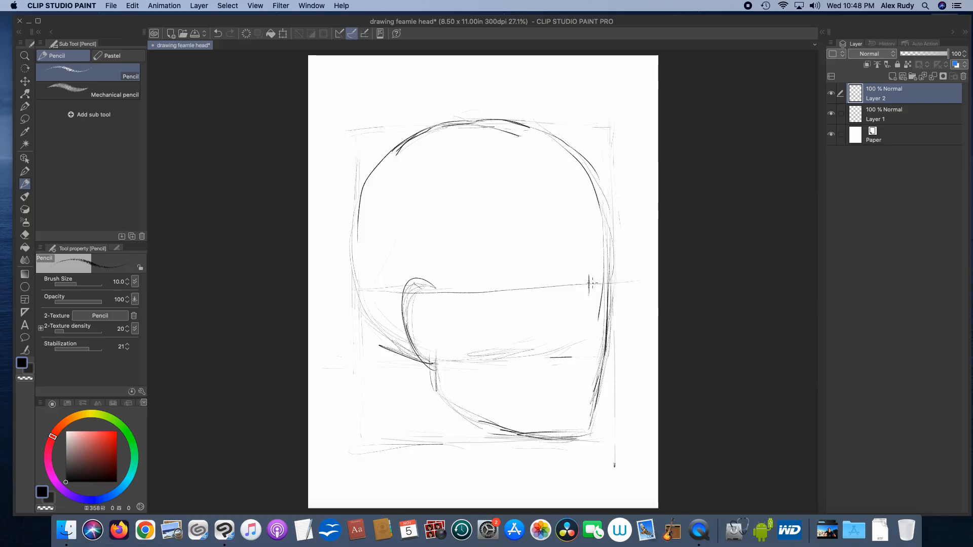
{"action": "key", "text": "super+z"}
{"action": "left_click_drag", "start_coordinate": [583, 277], "coordinate": [582, 278]}
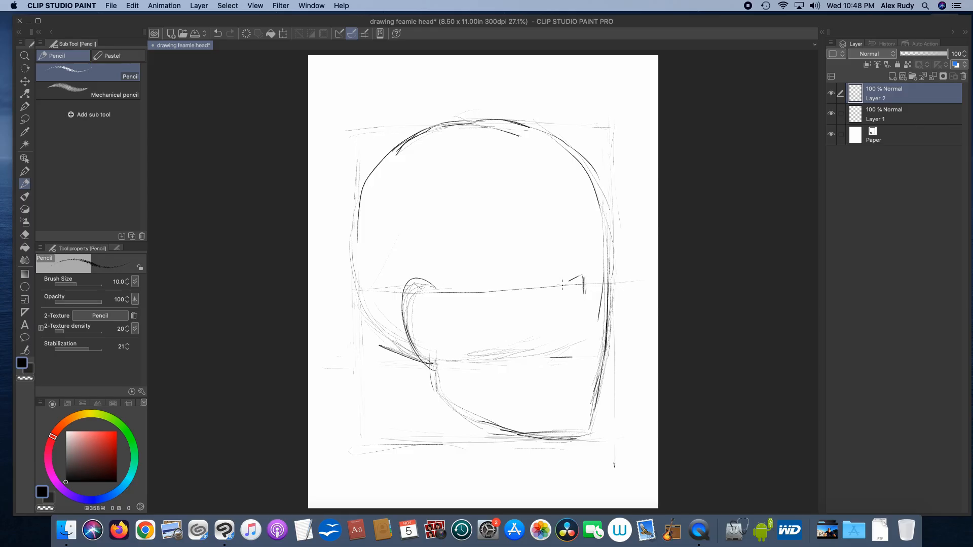
{"action": "key", "text": "super+z"}
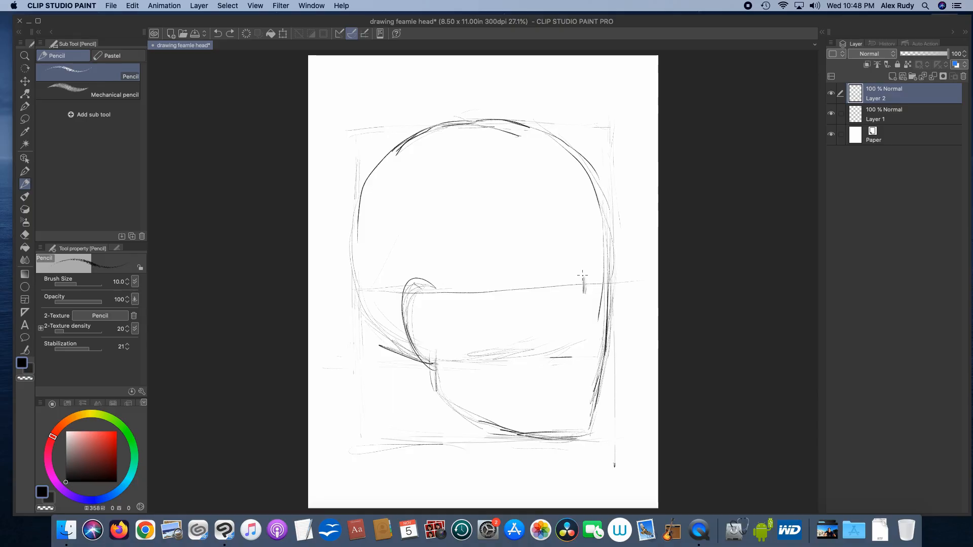
{"action": "mouse_move", "coordinate": [577, 277]}
{"action": "left_mouse_down"}
{"action": "mouse_move", "coordinate": [555, 283]}
{"action": "mouse_move", "coordinate": [578, 276]}
{"action": "mouse_move", "coordinate": [546, 285]}
{"action": "mouse_move", "coordinate": [581, 276]}
{"action": "left_mouse_up"}
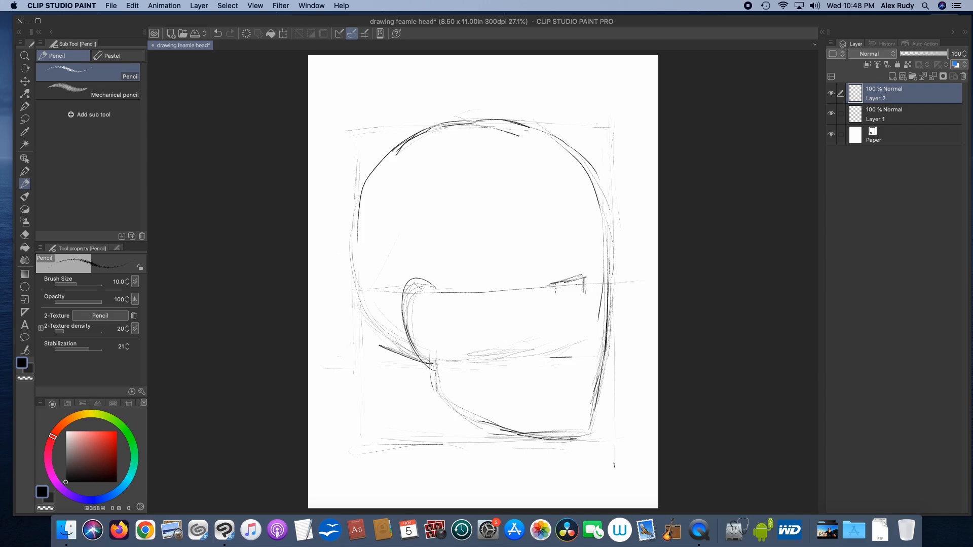
{"action": "left_click_drag", "start_coordinate": [556, 290], "coordinate": [574, 296]}
{"action": "left_click_drag", "start_coordinate": [602, 284], "coordinate": [623, 332]}
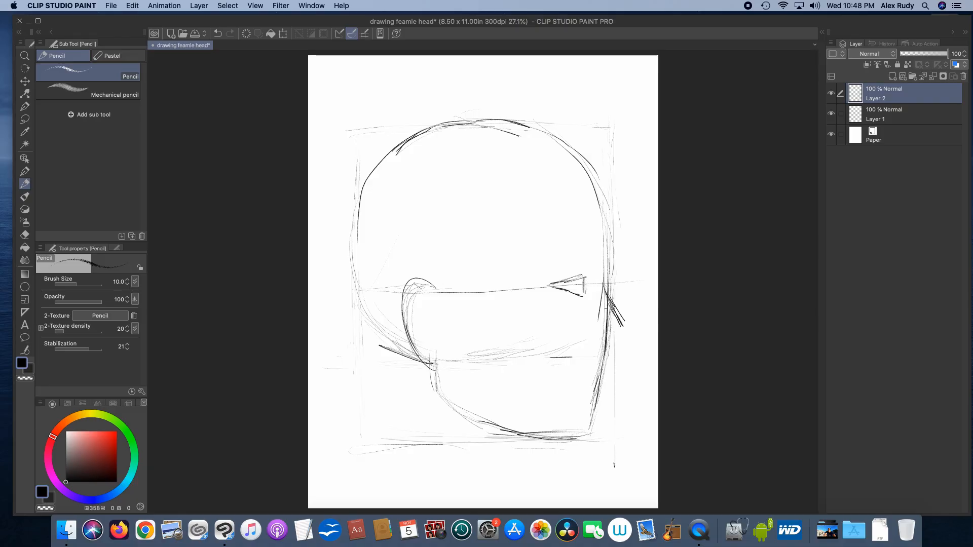
{"action": "key", "text": "super+z"}
{"action": "key", "text": "super+z"}
{"action": "key", "text": "super+z"}
{"action": "key", "text": "super+z"}
{"action": "key", "text": "super+z"}
- Sketch the nose as a triangle projecting from the front of the face, with a sloping bridge and a short underside
{"action": "mouse_move", "coordinate": [633, 304]}
{"action": "left_mouse_down"}
{"action": "mouse_move", "coordinate": [613, 337]}
{"action": "mouse_move", "coordinate": [590, 326]}
{"action": "mouse_move", "coordinate": [591, 275]}
{"action": "mouse_move", "coordinate": [583, 330]}
{"action": "left_mouse_up"}
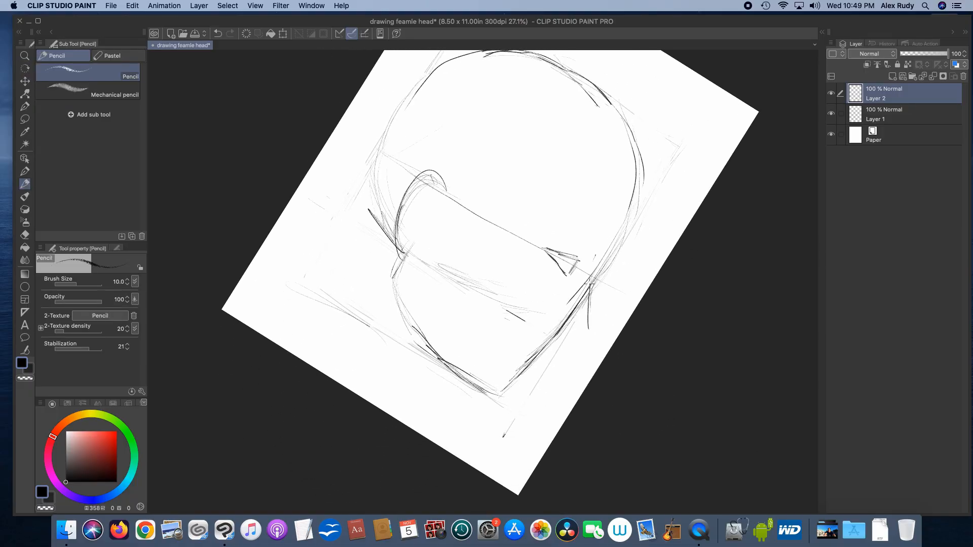
{"action": "left_click_drag", "start_coordinate": [586, 293], "coordinate": [587, 329]}
{"action": "mouse_move", "coordinate": [566, 327]}
{"action": "left_mouse_down"}
{"action": "mouse_move", "coordinate": [590, 330]}
{"action": "mouse_move", "coordinate": [581, 332]}
{"action": "left_mouse_up"}
- Sketch the ear's front edge and a cheek line curving from the ear toward the mouth, and save the drawing
{"action": "key", "text": "r"}
{"action": "left_click_drag", "start_coordinate": [620, 294], "coordinate": [598, 250]}
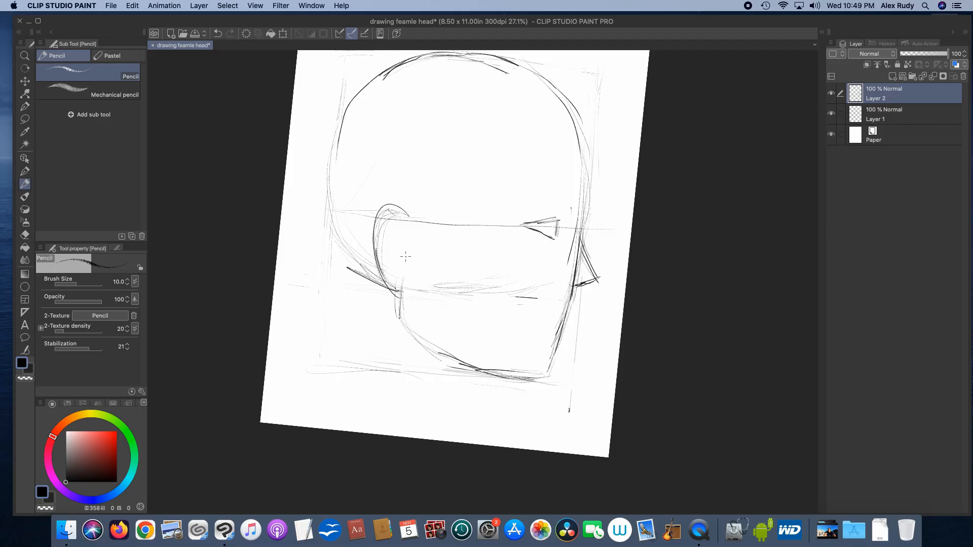
{"action": "left_click_drag", "start_coordinate": [409, 226], "coordinate": [410, 258]}
{"action": "left_click_drag", "start_coordinate": [401, 292], "coordinate": [409, 209]}
{"action": "left_click_drag", "start_coordinate": [409, 256], "coordinate": [464, 314]}
{"action": "left_click_drag", "start_coordinate": [420, 274], "coordinate": [446, 303]}
{"action": "key", "text": "e"}
{"action": "key", "text": "super+s"}
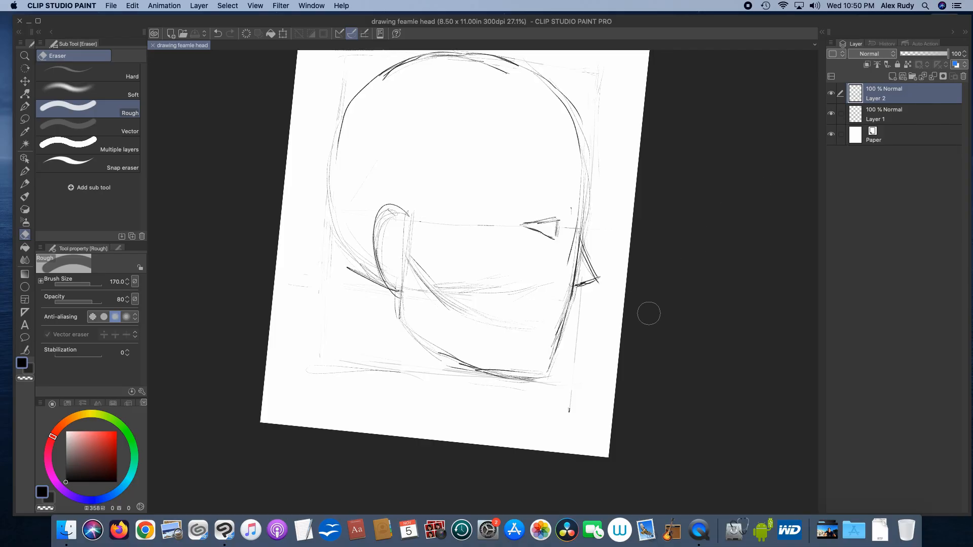
- Pencil a diagonal guide line on Layer 1 from the nose tip to the chin, and lighten it with the Eraser
{"action": "key", "text": "p"}
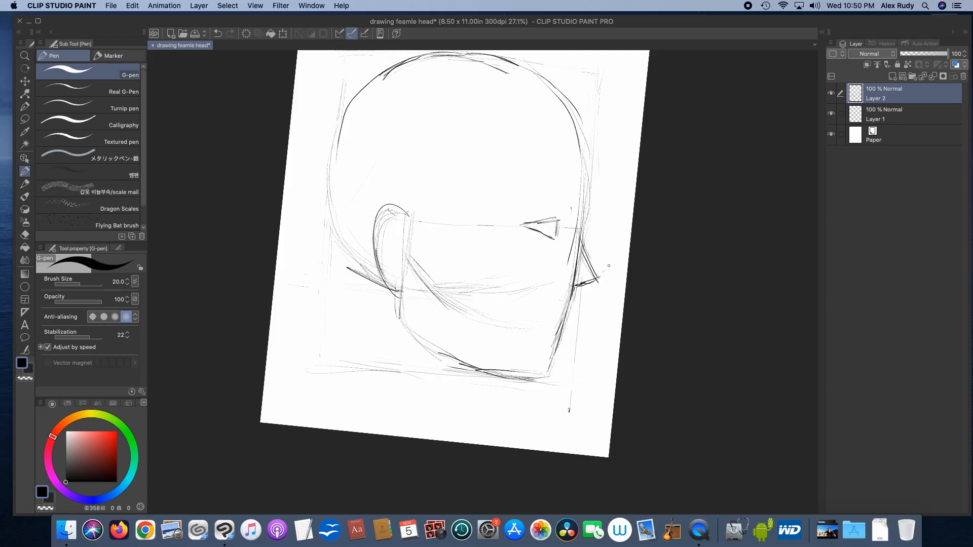
{"action": "key", "text": "super+z"}
{"action": "left_click", "coordinate": [887, 118]}
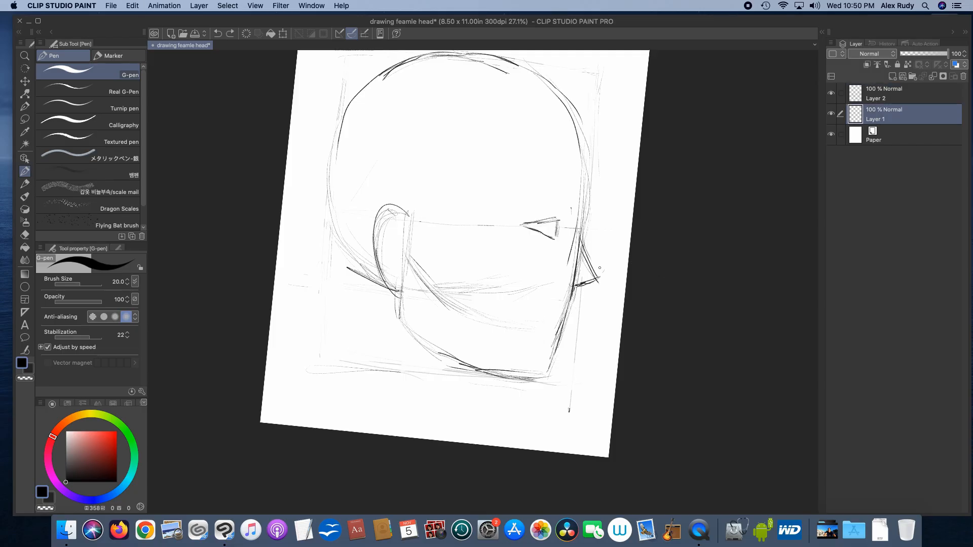
{"action": "key", "text": "p"}
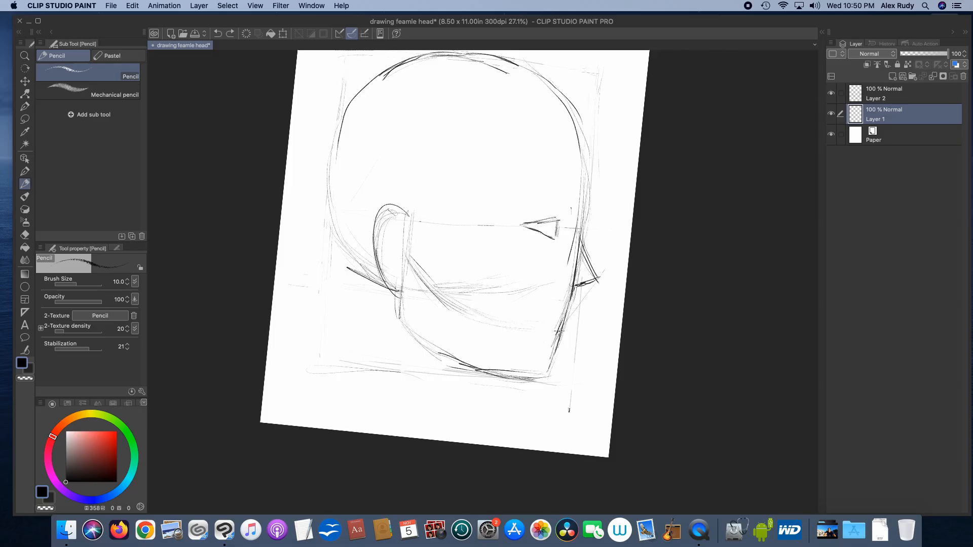
{"action": "left_click_drag", "start_coordinate": [559, 331], "coordinate": [571, 319]}
{"action": "key", "text": "super+z"}
{"action": "left_click_drag", "start_coordinate": [599, 272], "coordinate": [552, 344]}
{"action": "mouse_move", "coordinate": [574, 322]}
{"action": "left_mouse_down"}
{"action": "mouse_move", "coordinate": [557, 349]}
{"action": "mouse_move", "coordinate": [603, 265]}
{"action": "mouse_move", "coordinate": [546, 362]}
{"action": "left_mouse_up"}
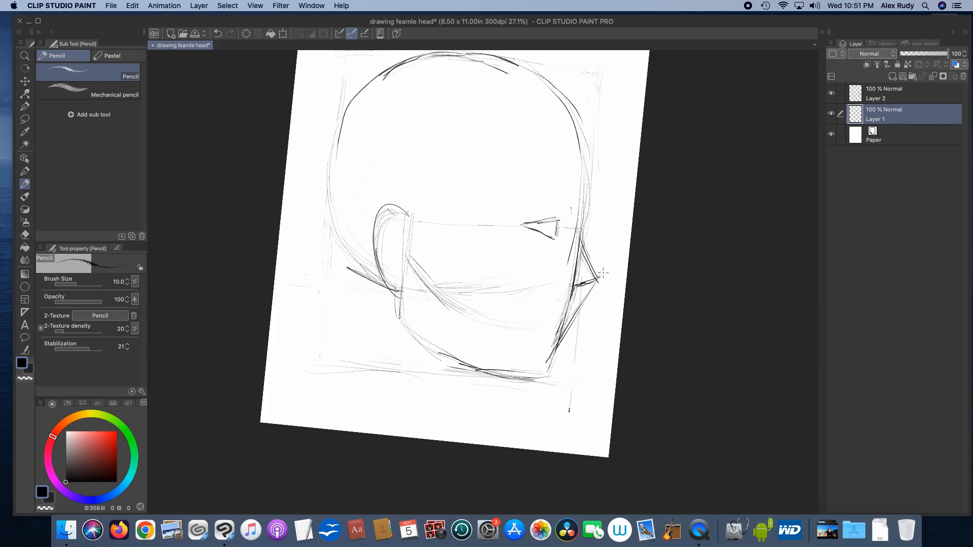
{"action": "left_click_drag", "start_coordinate": [603, 273], "coordinate": [545, 362]}
{"action": "key", "text": "e"}
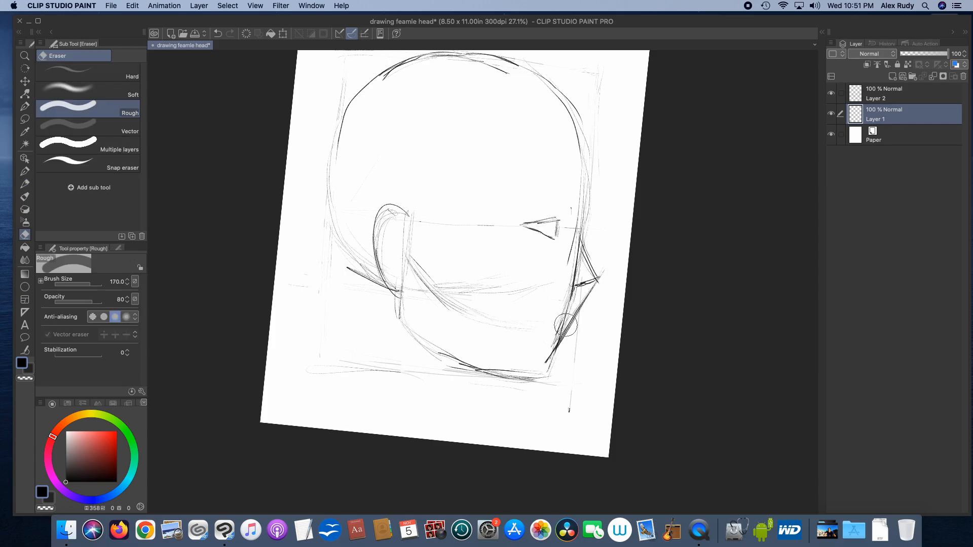
{"action": "mouse_move", "coordinate": [564, 324]}
{"action": "left_mouse_down"}
{"action": "mouse_move", "coordinate": [552, 349]}
{"action": "mouse_move", "coordinate": [550, 333]}
{"action": "mouse_move", "coordinate": [545, 355]}
{"action": "mouse_move", "coordinate": [555, 323]}
{"action": "mouse_move", "coordinate": [613, 264]}
{"action": "left_mouse_up"}
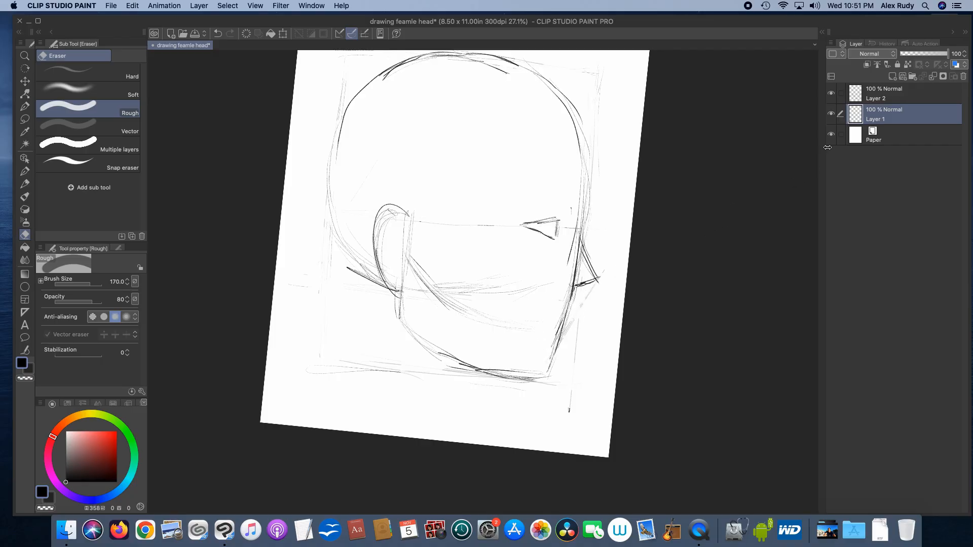
- Sketch the area under the nose and the lips along the guide line on Layer 2 with the Pencil, and save the drawing
{"action": "left_click", "coordinate": [893, 96]}
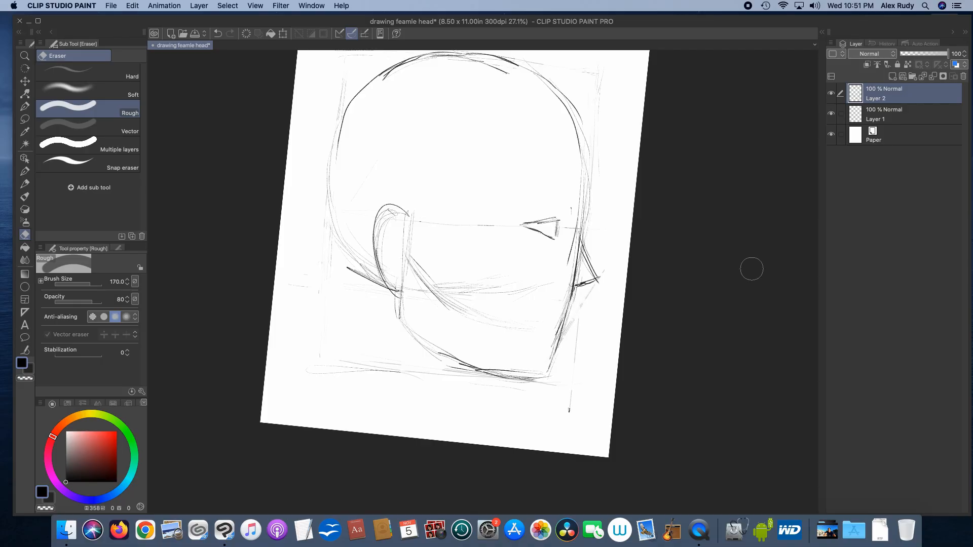
{"action": "key", "text": "p"}
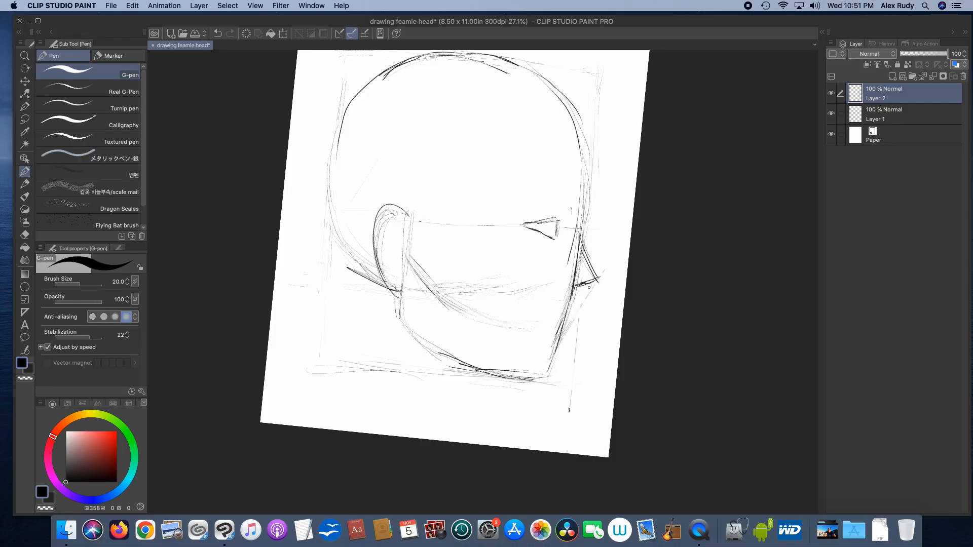
{"action": "key", "text": "p"}
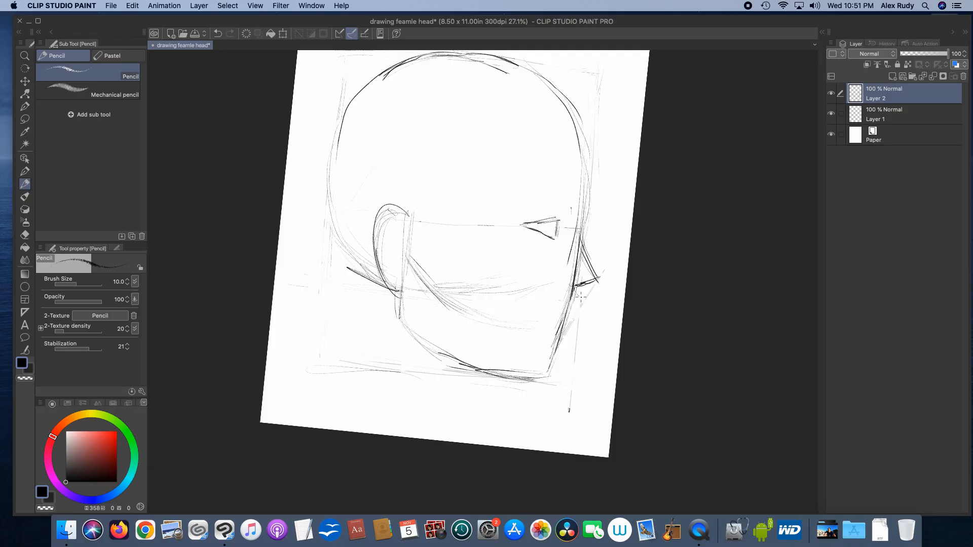
{"action": "left_click_drag", "start_coordinate": [573, 288], "coordinate": [584, 298]}
{"action": "mouse_move", "coordinate": [554, 323]}
{"action": "left_mouse_down"}
{"action": "mouse_move", "coordinate": [570, 329]}
{"action": "mouse_move", "coordinate": [566, 316]}
{"action": "left_mouse_up"}
{"action": "key", "text": "super+z"}
{"action": "key", "text": "super+z"}
{"action": "mouse_move", "coordinate": [551, 322]}
{"action": "left_mouse_down"}
{"action": "mouse_move", "coordinate": [561, 332]}
{"action": "mouse_move", "coordinate": [563, 322]}
{"action": "left_mouse_up"}
{"action": "key", "text": "super+s"}
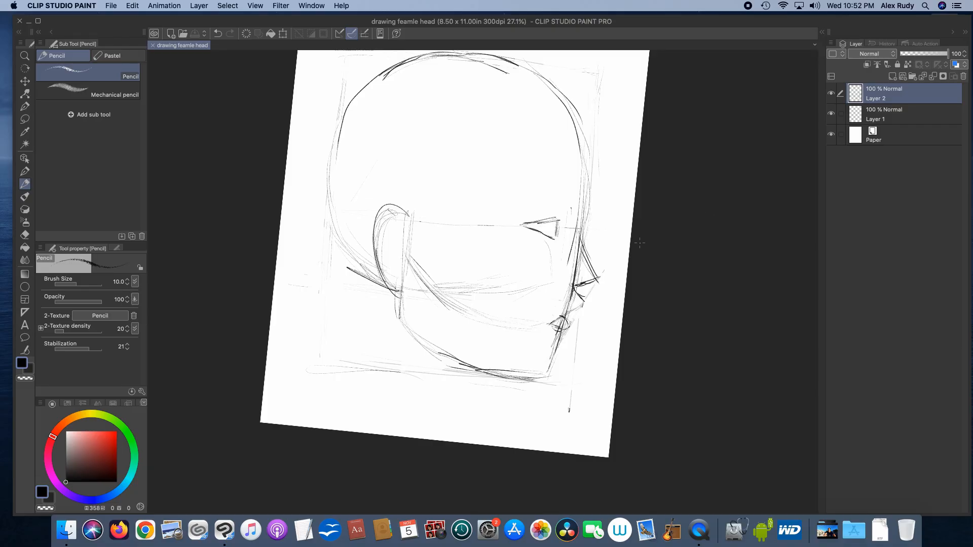
- Sketch an arched eyebrow above the eye on Layer 2 with the Pencil
{"action": "left_click_drag", "start_coordinate": [603, 188], "coordinate": [631, 219]}
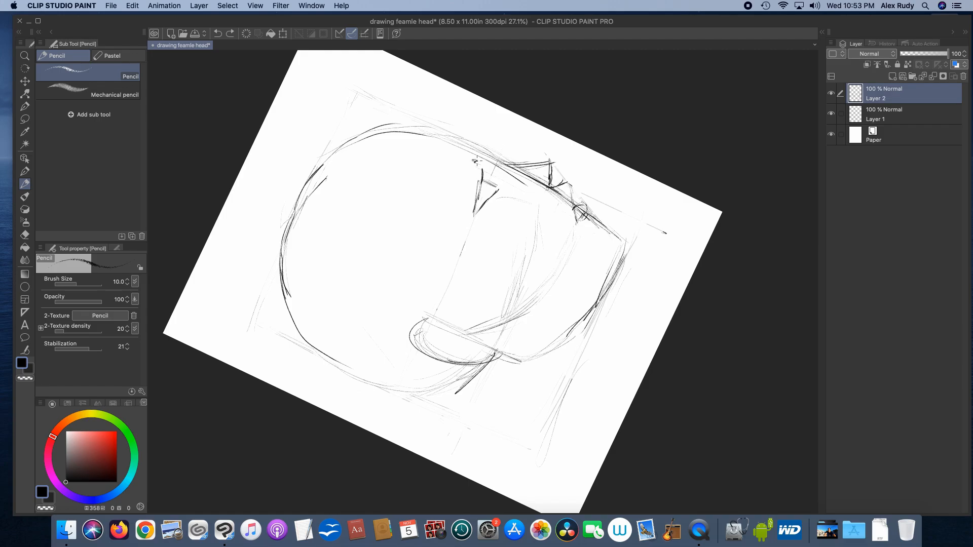
{"action": "mouse_move", "coordinate": [472, 159]}
{"action": "left_mouse_down"}
{"action": "mouse_move", "coordinate": [458, 203]}
{"action": "mouse_move", "coordinate": [512, 243]}
{"action": "mouse_move", "coordinate": [435, 304]}
{"action": "left_mouse_up"}
{"action": "key", "text": "r"}
{"action": "mouse_move", "coordinate": [547, 216]}
{"action": "left_mouse_down"}
{"action": "mouse_move", "coordinate": [441, 200]}
{"action": "mouse_move", "coordinate": [430, 287]}
{"action": "mouse_move", "coordinate": [461, 296]}
{"action": "left_mouse_up"}
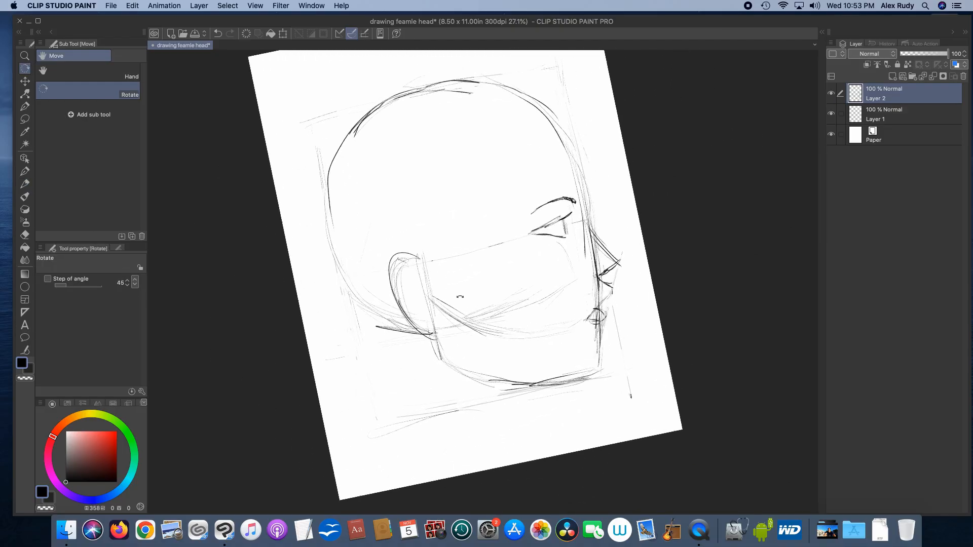
{"action": "key", "text": "p"}
{"action": "left_click_drag", "start_coordinate": [565, 253], "coordinate": [479, 230]}
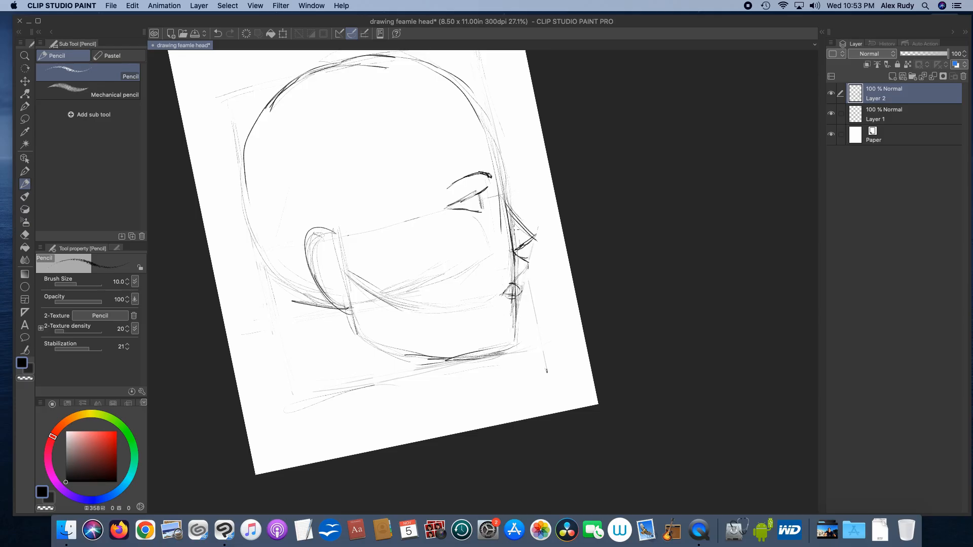
{"action": "left_click_drag", "start_coordinate": [541, 221], "coordinate": [534, 238]}
- Pencil near-vertical guide lines on Layer 1 from the bridge of the nose down to the corner of the mouth
{"action": "left_click", "coordinate": [895, 112]}
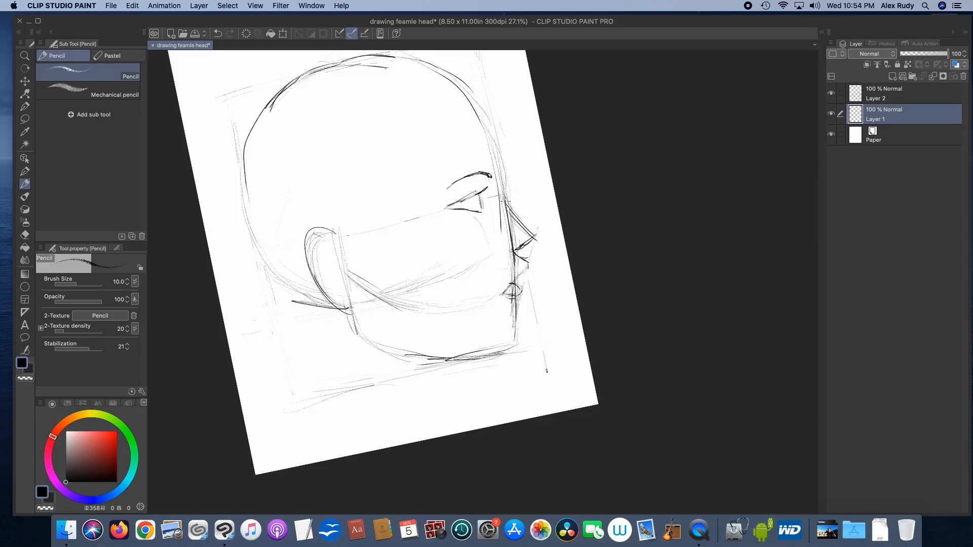
{"action": "mouse_move", "coordinate": [504, 211]}
{"action": "left_mouse_down"}
{"action": "mouse_move", "coordinate": [498, 247]}
{"action": "mouse_move", "coordinate": [502, 236]}
{"action": "left_mouse_up"}
{"action": "left_click_drag", "start_coordinate": [503, 244], "coordinate": [496, 287]}
{"action": "left_click_drag", "start_coordinate": [509, 256], "coordinate": [500, 304]}
- Draw the rounded chin contour on Layer 2, and shape the upper and lower lips up to the mouth-corner guide
{"action": "left_click", "coordinate": [876, 96]}
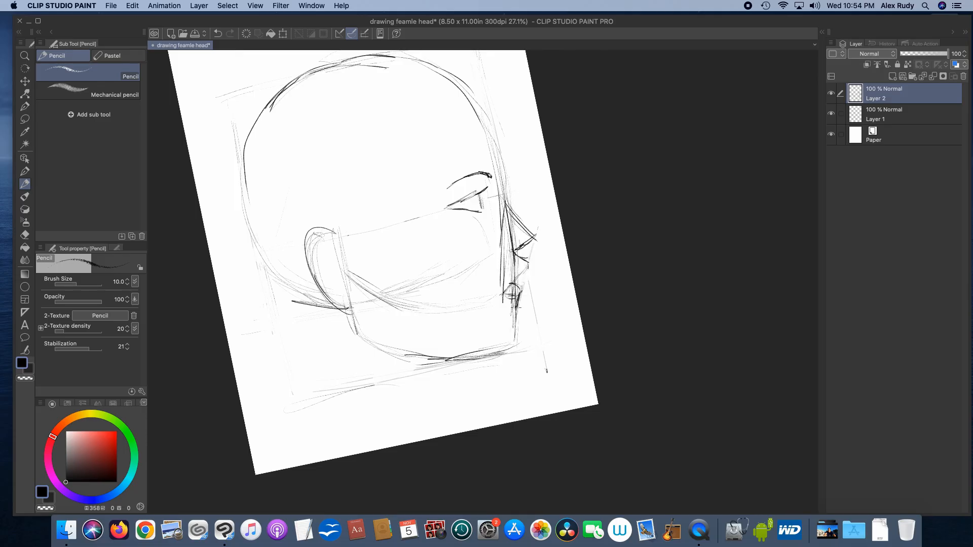
{"action": "mouse_move", "coordinate": [517, 307]}
{"action": "left_mouse_down"}
{"action": "mouse_move", "coordinate": [525, 338]}
{"action": "mouse_move", "coordinate": [525, 324]}
{"action": "mouse_move", "coordinate": [512, 347]}
{"action": "mouse_move", "coordinate": [525, 327]}
{"action": "mouse_move", "coordinate": [511, 320]}
{"action": "mouse_move", "coordinate": [526, 333]}
{"action": "mouse_move", "coordinate": [502, 349]}
{"action": "left_mouse_up"}
{"action": "left_click_drag", "start_coordinate": [524, 264], "coordinate": [503, 291]}
{"action": "mouse_move", "coordinate": [520, 267]}
{"action": "left_mouse_down"}
{"action": "mouse_move", "coordinate": [505, 290]}
{"action": "mouse_move", "coordinate": [518, 280]}
{"action": "left_mouse_up"}
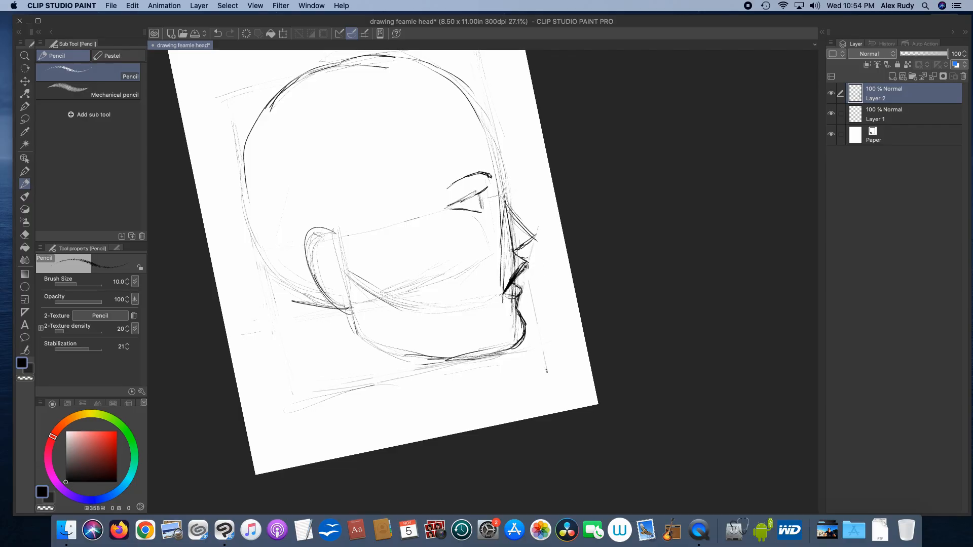
{"action": "left_click_drag", "start_coordinate": [517, 296], "coordinate": [499, 304]}
- Add the nostril at the base of the nose, and draw the iris and lower eyelid of the eye
{"action": "left_click_drag", "start_coordinate": [509, 249], "coordinate": [526, 245]}
{"action": "key", "text": "cmd+z"}
{"action": "left_click_drag", "start_coordinate": [477, 194], "coordinate": [481, 208]}
{"action": "left_click_drag", "start_coordinate": [462, 205], "coordinate": [452, 210]}
{"action": "mouse_move", "coordinate": [462, 205]}
{"action": "left_mouse_down"}
{"action": "mouse_move", "coordinate": [456, 212]}
{"action": "mouse_move", "coordinate": [475, 208]}
{"action": "left_mouse_up"}
{"action": "key", "text": "super+z"}
{"action": "key", "text": "super+z"}
{"action": "key", "text": "super+z"}
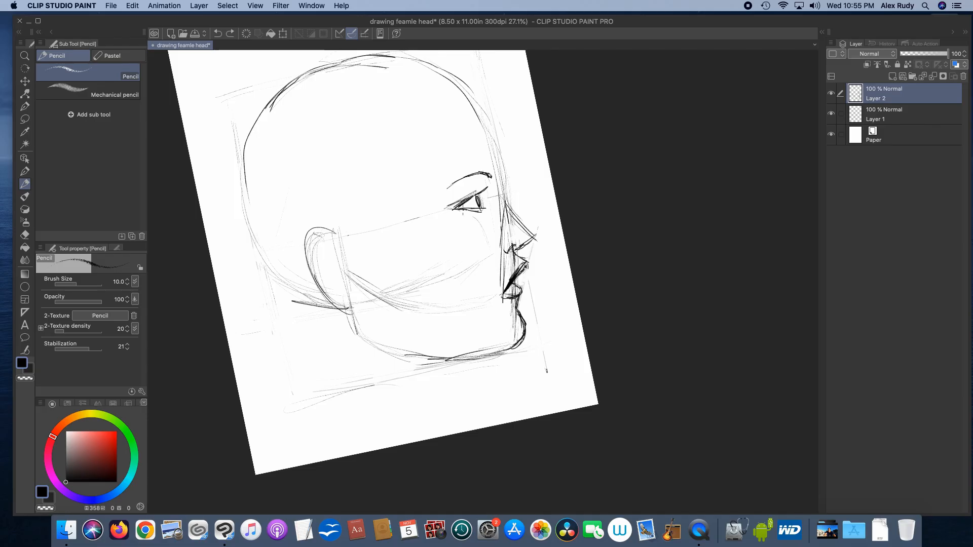
{"action": "left_click_drag", "start_coordinate": [485, 208], "coordinate": [463, 209]}
- Clean up the stray sketch lines around the eye with the Rough eraser
{"action": "key", "text": "e"}
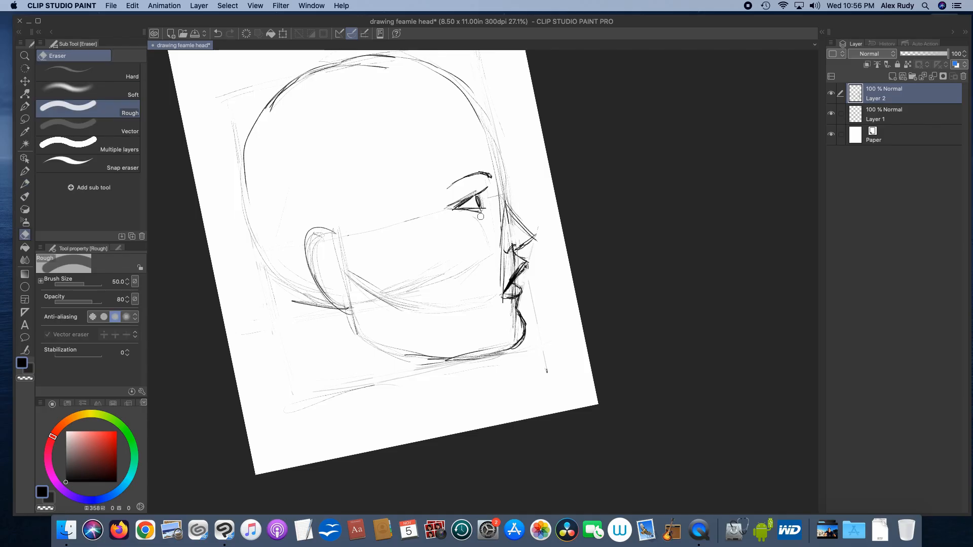
{"action": "left_click_drag", "start_coordinate": [473, 192], "coordinate": [458, 201]}
{"action": "key", "text": "super+z"}
{"action": "mouse_move", "coordinate": [466, 197]}
{"action": "left_mouse_down"}
{"action": "mouse_move", "coordinate": [451, 206]}
{"action": "mouse_move", "coordinate": [462, 197]}
{"action": "left_mouse_up"}
- Darken the profile from the nose bridge up the forehead with the Pencil, and fill in the upper lip
{"action": "key", "text": "p"}
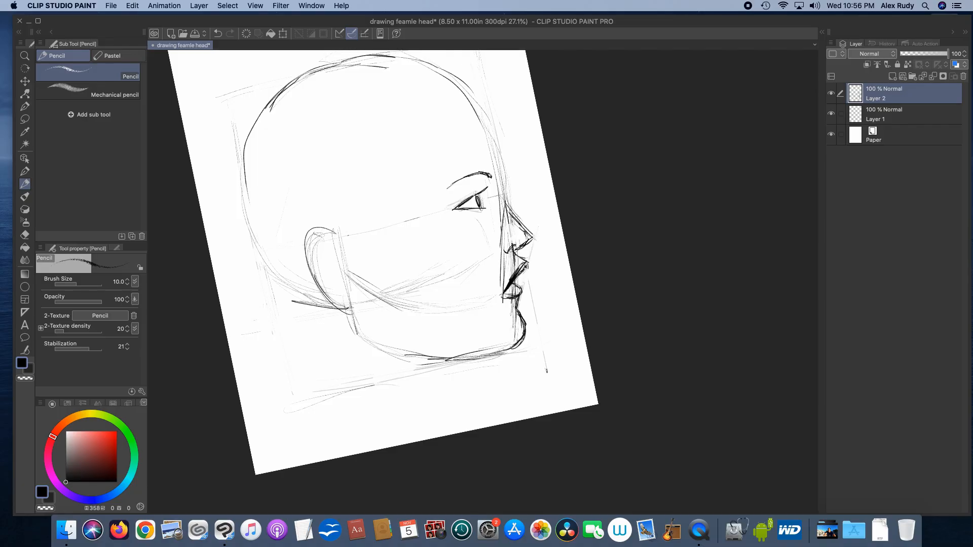
{"action": "left_click_drag", "start_coordinate": [505, 212], "coordinate": [503, 202]}
{"action": "mouse_move", "coordinate": [504, 205]}
{"action": "left_mouse_down"}
{"action": "mouse_move", "coordinate": [495, 145]}
{"action": "mouse_move", "coordinate": [503, 169]}
{"action": "left_mouse_up"}
{"action": "left_click_drag", "start_coordinate": [522, 273], "coordinate": [511, 290]}
{"action": "left_click_drag", "start_coordinate": [515, 281], "coordinate": [506, 293]}
- Fill in the iris of the eye and round off the tip of the nose
{"action": "key", "text": "shift+space"}
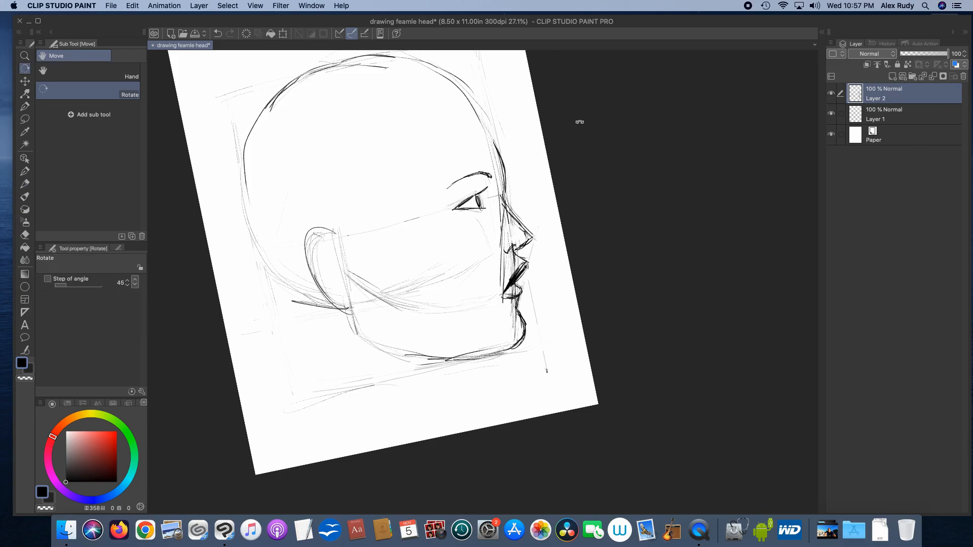
{"action": "left_click_drag", "start_coordinate": [579, 121], "coordinate": [585, 171]}
{"action": "key", "text": "space"}
{"action": "left_click_drag", "start_coordinate": [550, 130], "coordinate": [571, 192]}
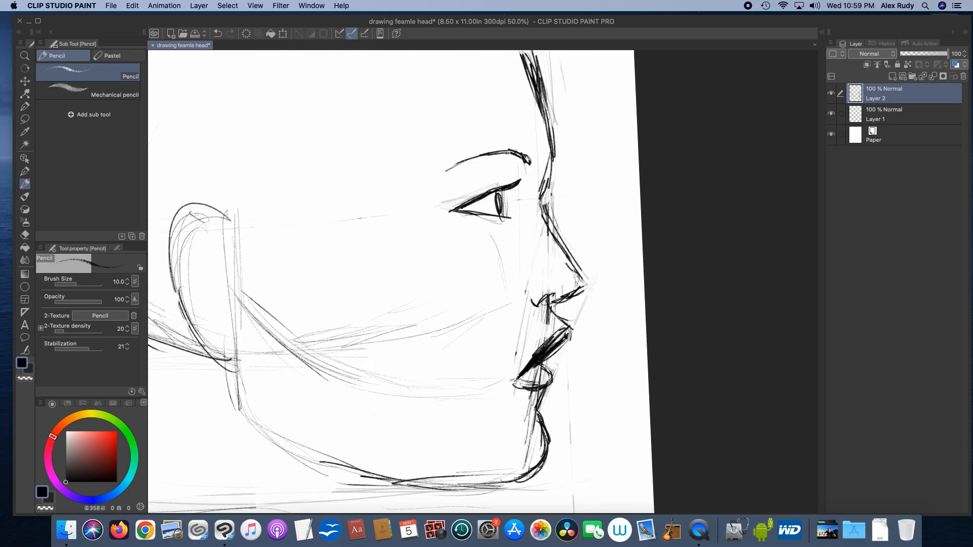
{"action": "mouse_move", "coordinate": [503, 195]}
{"action": "left_mouse_down"}
{"action": "mouse_move", "coordinate": [503, 218]}
{"action": "mouse_move", "coordinate": [502, 209]}
{"action": "left_mouse_up"}
{"action": "left_click_drag", "start_coordinate": [581, 276], "coordinate": [579, 289]}
- Erase the stray lines around the nose bridge, the upper lip and the inside of the mouth and chin
{"action": "key", "text": "e"}
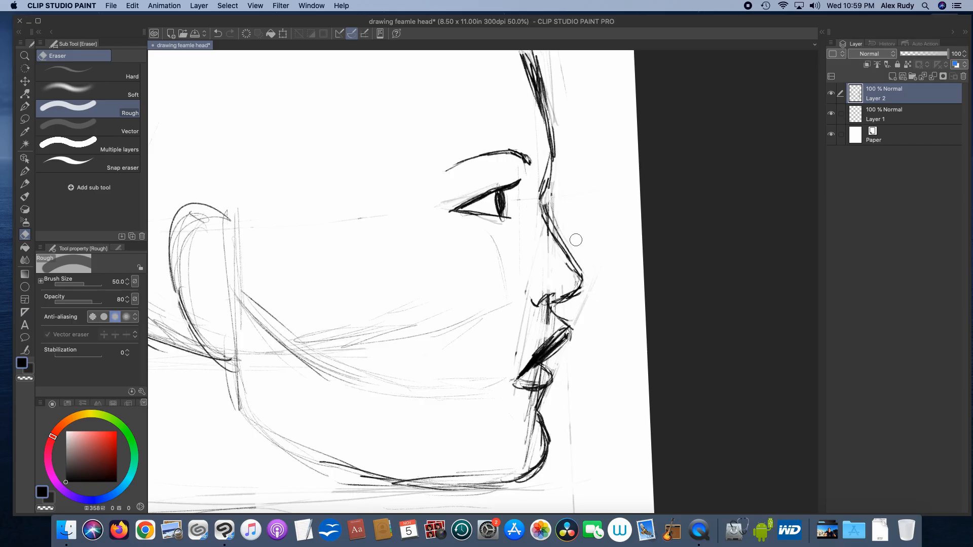
{"action": "mouse_move", "coordinate": [576, 240]}
{"action": "left_mouse_down"}
{"action": "mouse_move", "coordinate": [549, 218]}
{"action": "mouse_move", "coordinate": [568, 241]}
{"action": "mouse_move", "coordinate": [559, 212]}
{"action": "left_mouse_up"}
{"action": "mouse_move", "coordinate": [529, 327]}
{"action": "left_mouse_down"}
{"action": "mouse_move", "coordinate": [552, 331]}
{"action": "mouse_move", "coordinate": [568, 318]}
{"action": "left_mouse_up"}
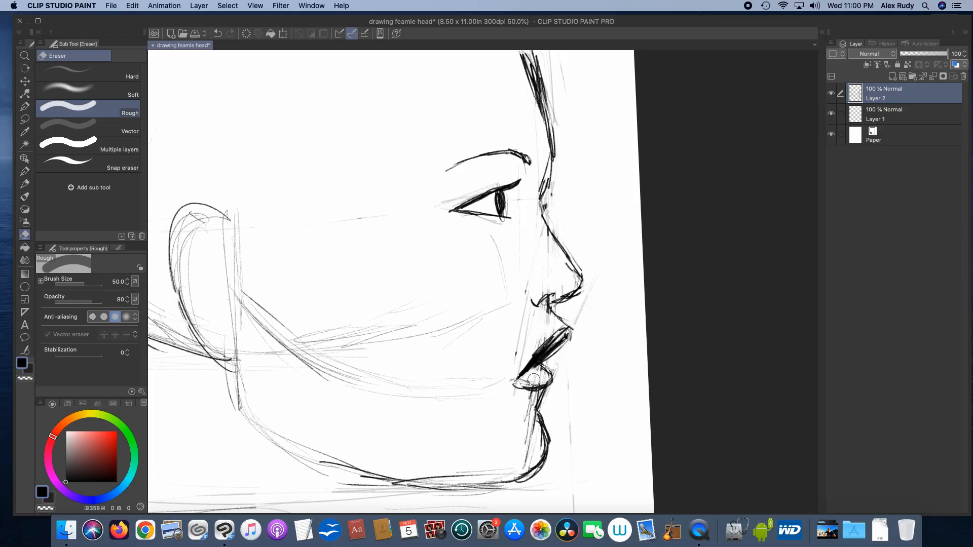
{"action": "mouse_move", "coordinate": [534, 379]}
{"action": "left_mouse_down"}
{"action": "mouse_move", "coordinate": [530, 453]}
{"action": "mouse_move", "coordinate": [526, 426]}
{"action": "left_mouse_up"}
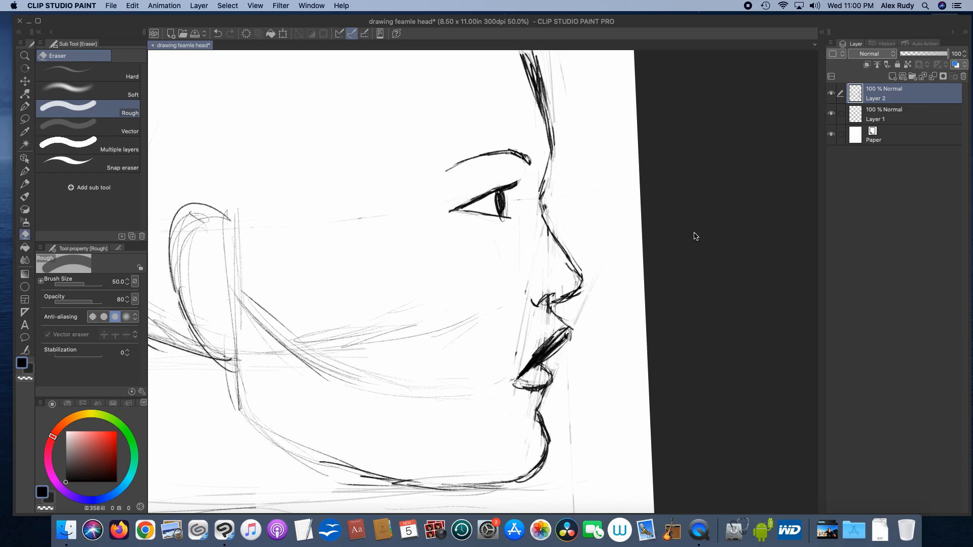
- Add a new layer above Layer 2 and pencil the hairline from the forehead past the temple down the cheek
{"action": "scroll", "coordinate": [695, 237], "scroll_direction": "down", "scroll_amount": 1}
{"action": "scroll", "coordinate": [617, 263], "scroll_direction": "up", "scroll_amount": 5}
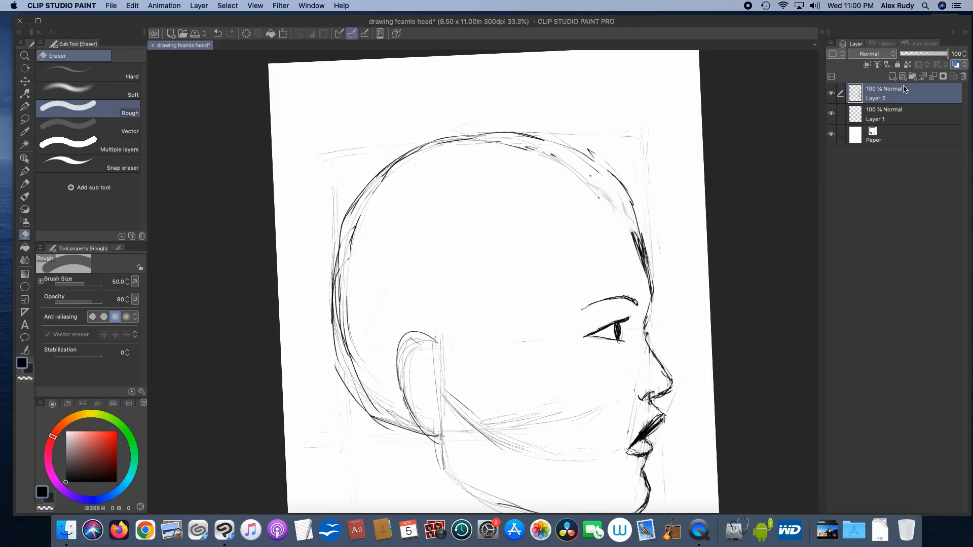
{"action": "left_click", "coordinate": [892, 77]}
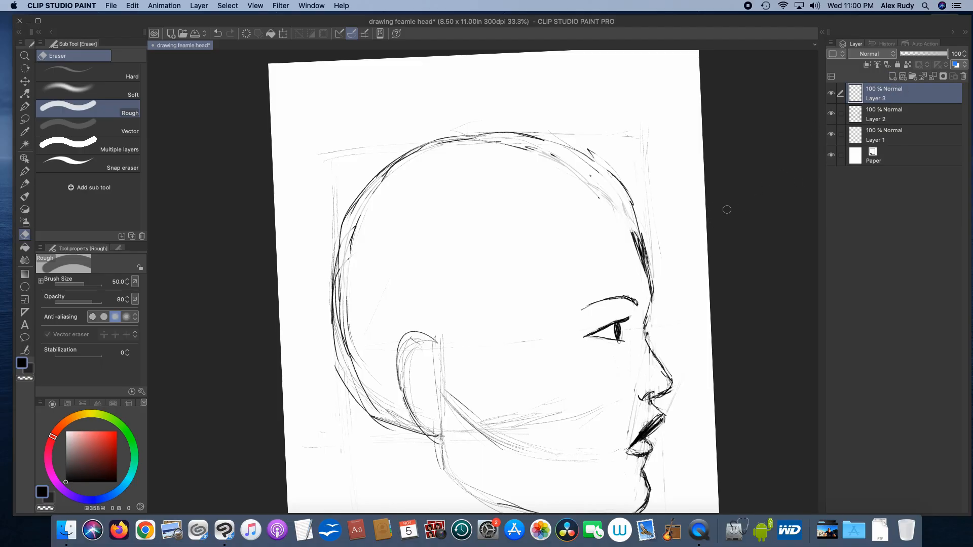
{"action": "left_click", "coordinate": [29, 182]}
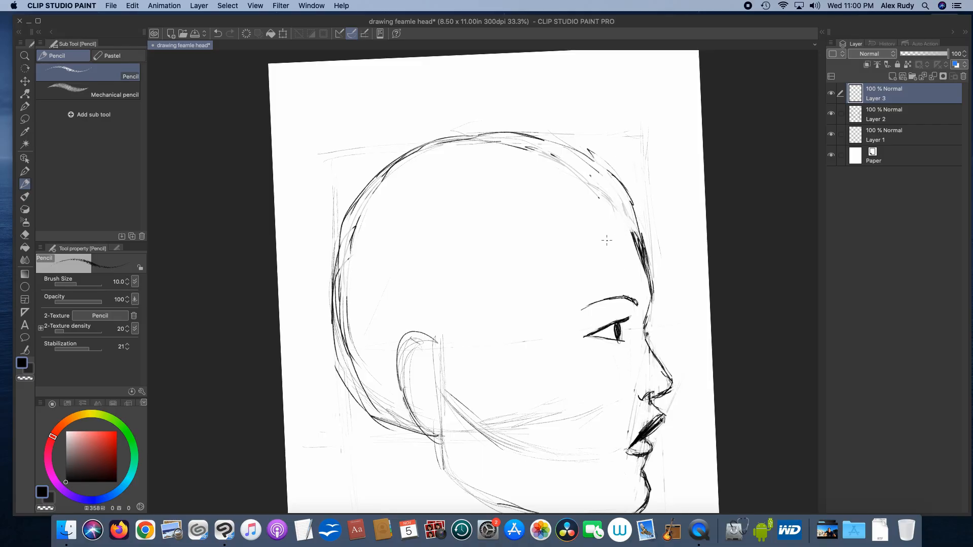
{"action": "mouse_move", "coordinate": [660, 202]}
{"action": "left_mouse_down"}
{"action": "mouse_move", "coordinate": [624, 267]}
{"action": "mouse_move", "coordinate": [575, 290]}
{"action": "mouse_move", "coordinate": [519, 341]}
{"action": "left_mouse_up"}
{"action": "mouse_move", "coordinate": [552, 307]}
{"action": "left_mouse_down"}
{"action": "mouse_move", "coordinate": [505, 387]}
{"action": "mouse_move", "coordinate": [497, 444]}
{"action": "left_mouse_up"}
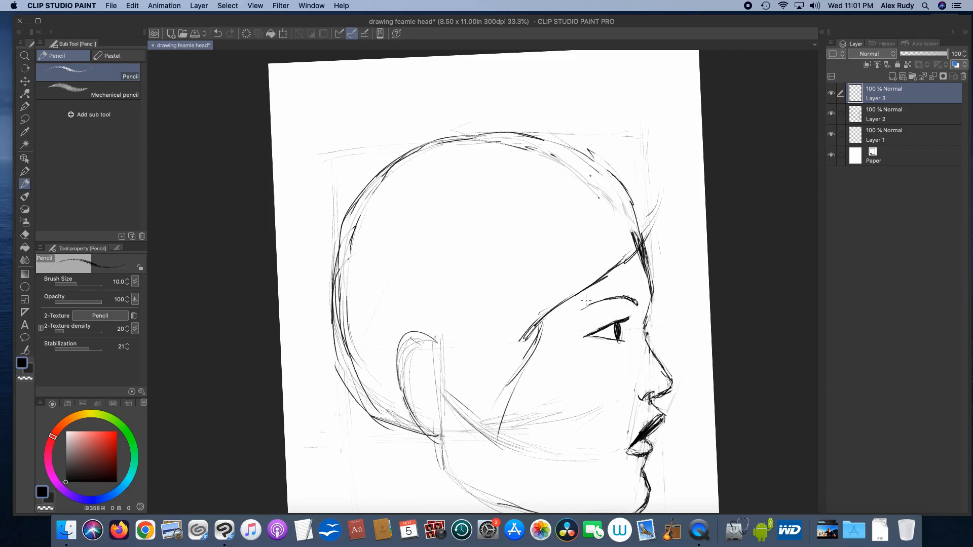
- Sketch the front edge of the side hair lock, running down the cheek past the jaw into a curled tip
{"action": "scroll", "coordinate": [586, 301], "scroll_direction": "down", "scroll_amount": 5}
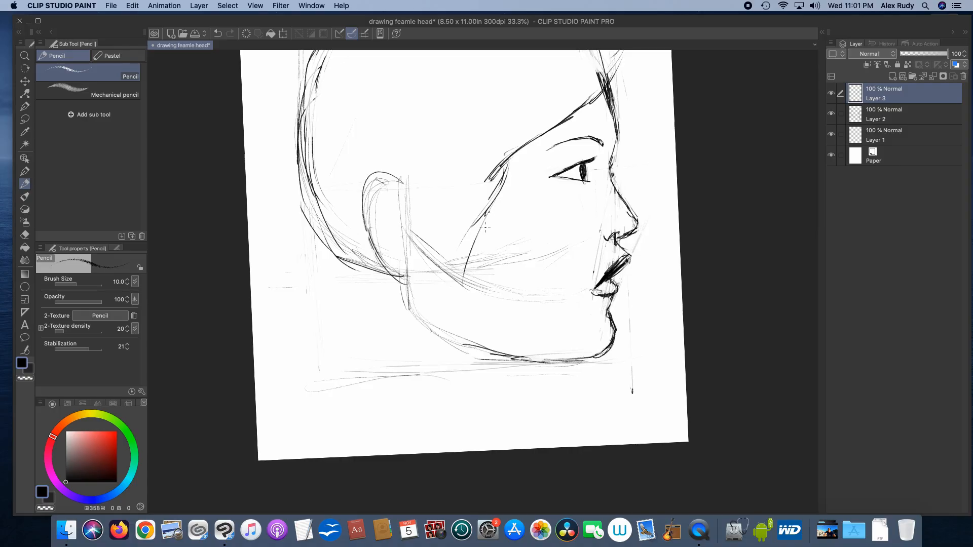
{"action": "left_click_drag", "start_coordinate": [490, 212], "coordinate": [479, 268]}
{"action": "left_click_drag", "start_coordinate": [499, 196], "coordinate": [470, 289]}
{"action": "mouse_move", "coordinate": [491, 231]}
{"action": "left_mouse_down"}
{"action": "mouse_move", "coordinate": [491, 373]}
{"action": "mouse_move", "coordinate": [491, 352]}
{"action": "left_mouse_up"}
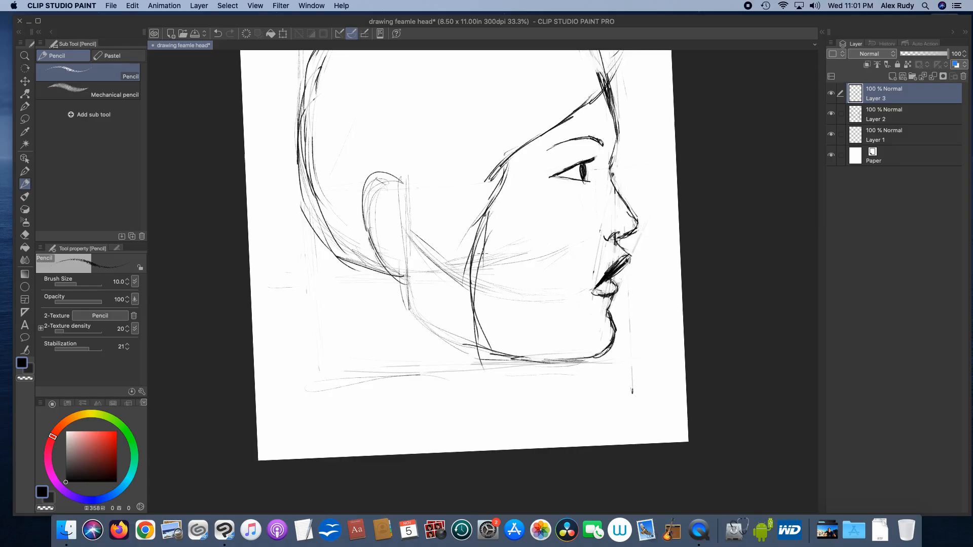
{"action": "left_click_drag", "start_coordinate": [474, 259], "coordinate": [495, 362]}
{"action": "left_click_drag", "start_coordinate": [469, 304], "coordinate": [507, 375]}
{"action": "mouse_move", "coordinate": [479, 342]}
{"action": "left_mouse_down"}
{"action": "mouse_move", "coordinate": [532, 377]}
{"action": "mouse_move", "coordinate": [477, 384]}
{"action": "left_mouse_up"}
- Sketch the back edge of the side hair lock on Layer 3, curving from the temple down below the jaw
{"action": "mouse_move", "coordinate": [490, 184]}
{"action": "left_mouse_down"}
{"action": "mouse_move", "coordinate": [431, 276]}
{"action": "mouse_move", "coordinate": [424, 317]}
{"action": "left_mouse_up"}
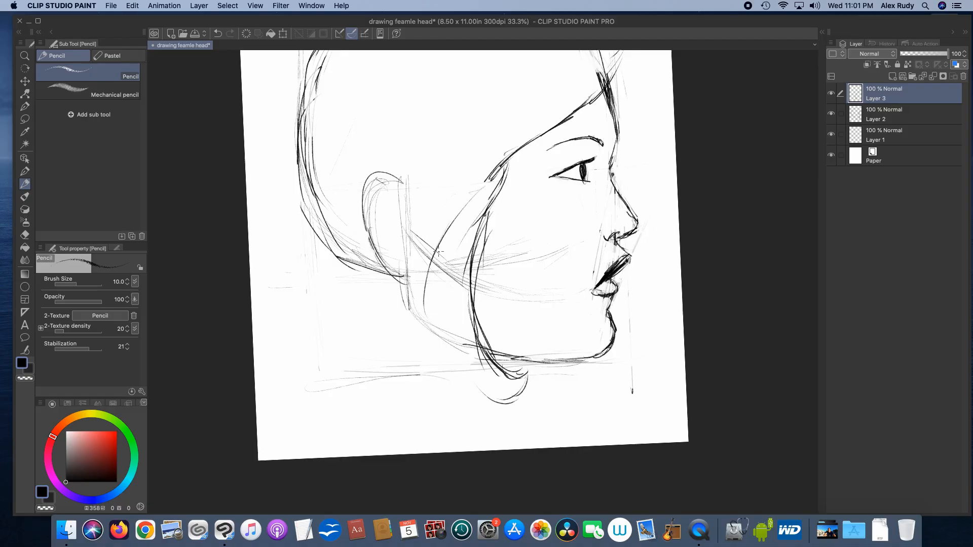
{"action": "mouse_move", "coordinate": [438, 252]}
{"action": "left_mouse_down"}
{"action": "mouse_move", "coordinate": [437, 334]}
{"action": "mouse_move", "coordinate": [458, 365]}
{"action": "left_mouse_up"}
{"action": "left_click", "coordinate": [885, 134]}
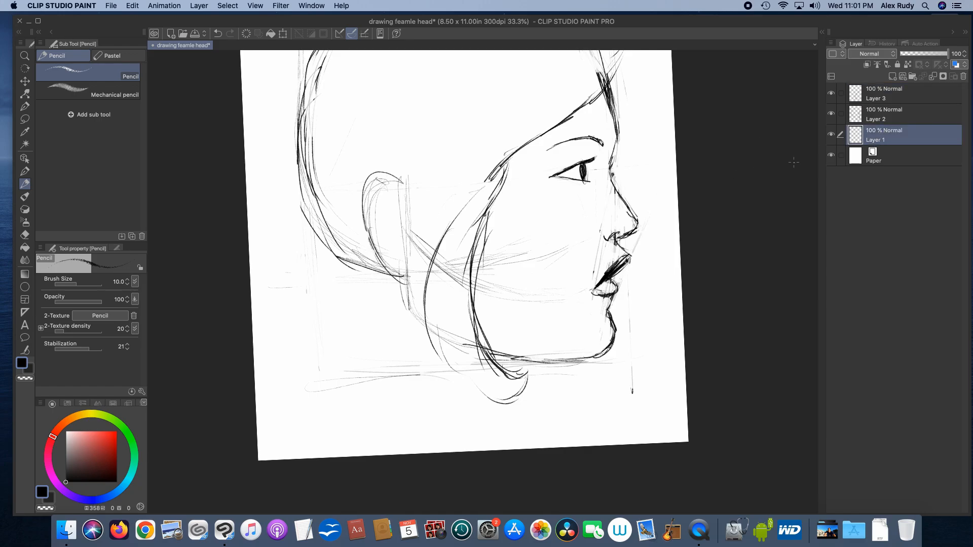
{"action": "left_click", "coordinate": [885, 97]}
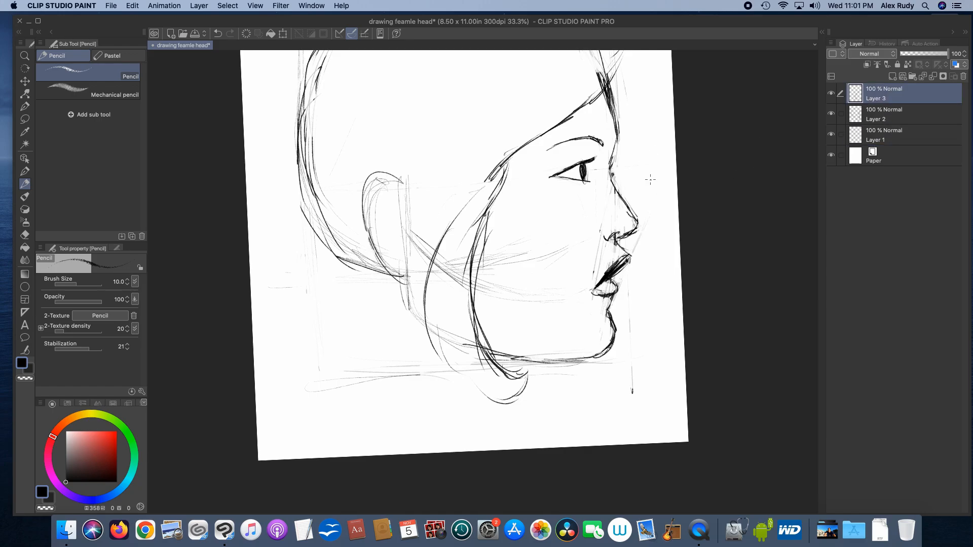
- Sketch a raised front hair volume that swells out from the forehead and sweeps back over the crown
{"action": "left_click_drag", "start_coordinate": [697, 146], "coordinate": [785, 266]}
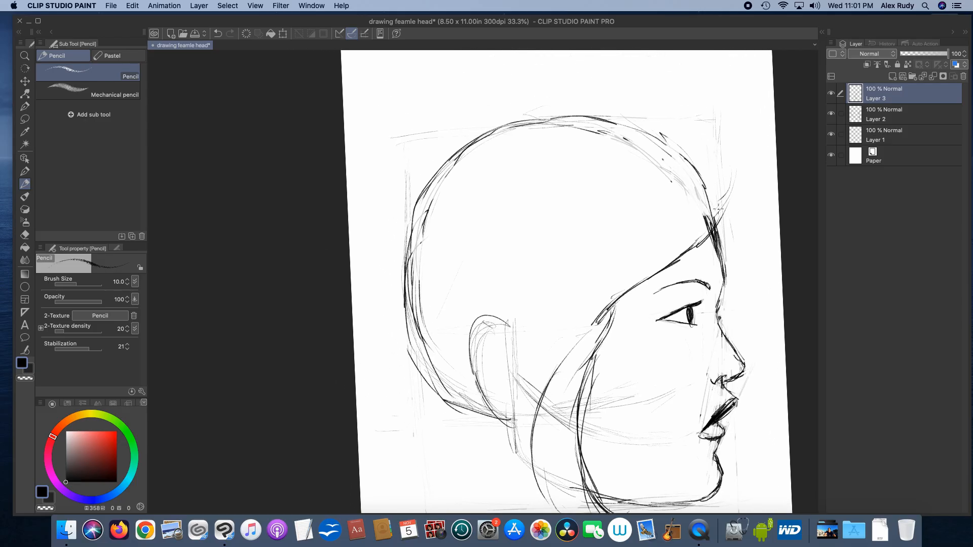
{"action": "mouse_move", "coordinate": [722, 212]}
{"action": "left_mouse_down"}
{"action": "mouse_move", "coordinate": [733, 175]}
{"action": "mouse_move", "coordinate": [729, 205]}
{"action": "mouse_move", "coordinate": [745, 181]}
{"action": "left_mouse_up"}
{"action": "left_click_drag", "start_coordinate": [727, 203], "coordinate": [741, 180]}
{"action": "left_click_drag", "start_coordinate": [717, 227], "coordinate": [738, 148]}
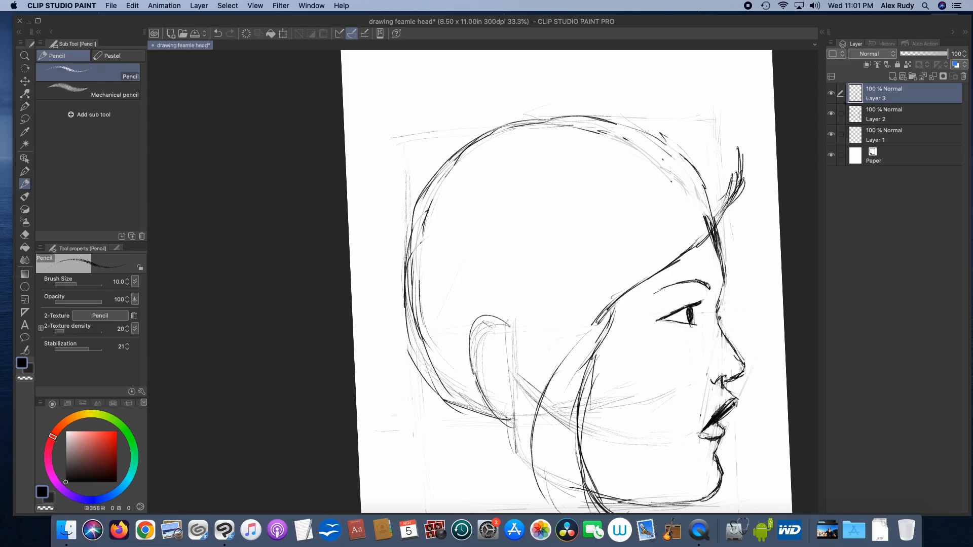
{"action": "mouse_move", "coordinate": [741, 184]}
{"action": "left_mouse_down"}
{"action": "mouse_move", "coordinate": [732, 133]}
{"action": "mouse_move", "coordinate": [707, 122]}
{"action": "mouse_move", "coordinate": [622, 141]}
{"action": "left_mouse_up"}
{"action": "mouse_move", "coordinate": [705, 135]}
{"action": "left_mouse_down"}
{"action": "mouse_move", "coordinate": [661, 120]}
{"action": "mouse_move", "coordinate": [527, 138]}
{"action": "left_mouse_up"}
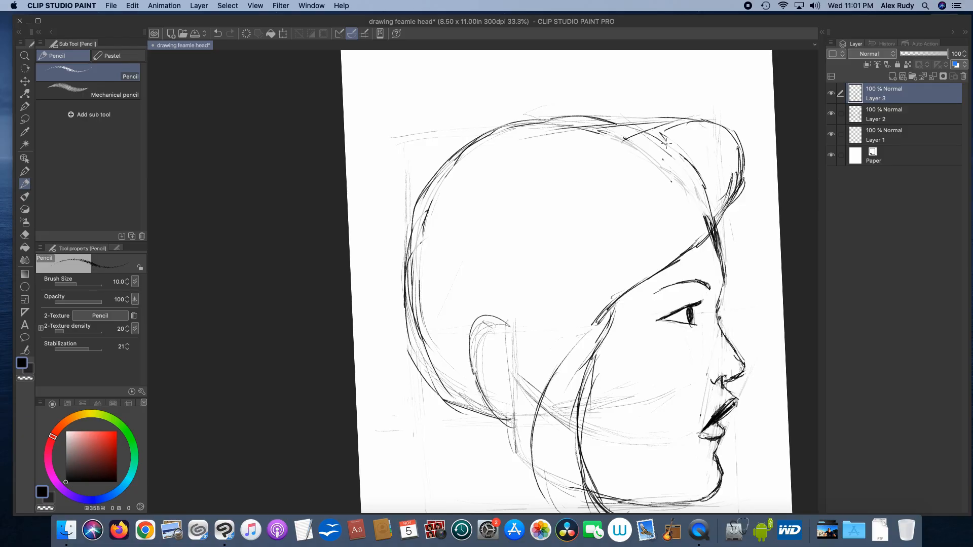
- Sketch the hair contour over the top of the head and down the back of the skull
{"action": "mouse_move", "coordinate": [666, 130]}
{"action": "left_mouse_down"}
{"action": "mouse_move", "coordinate": [561, 118]}
{"action": "mouse_move", "coordinate": [642, 141]}
{"action": "mouse_move", "coordinate": [587, 122]}
{"action": "mouse_move", "coordinate": [485, 128]}
{"action": "left_mouse_up"}
{"action": "mouse_move", "coordinate": [565, 124]}
{"action": "left_mouse_down"}
{"action": "mouse_move", "coordinate": [482, 128]}
{"action": "mouse_move", "coordinate": [439, 160]}
{"action": "mouse_move", "coordinate": [400, 291]}
{"action": "left_mouse_up"}
{"action": "left_click_drag", "start_coordinate": [411, 228], "coordinate": [397, 298]}
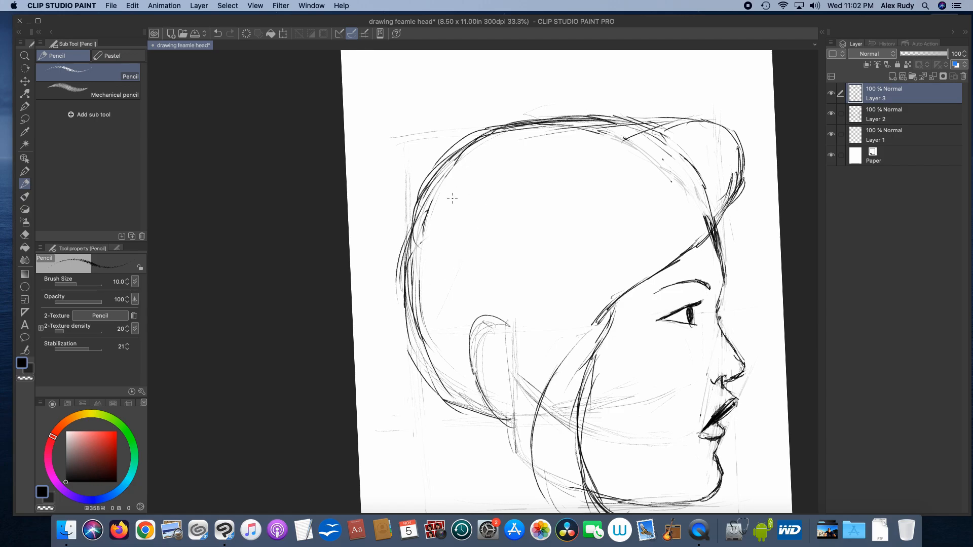
{"action": "left_click_drag", "start_coordinate": [482, 131], "coordinate": [401, 285]}
{"action": "left_click_drag", "start_coordinate": [445, 191], "coordinate": [404, 290]}
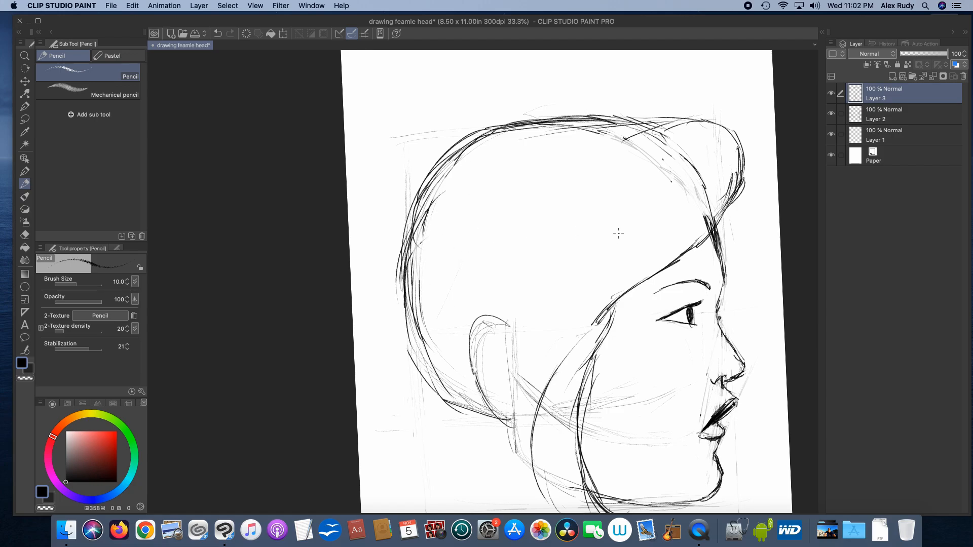
- Extend the back hair contour down behind the neck and flick its end outward
{"action": "mouse_move", "coordinate": [608, 213]}
{"action": "left_mouse_down"}
{"action": "mouse_move", "coordinate": [630, 95]}
{"action": "mouse_move", "coordinate": [548, 133]}
{"action": "left_mouse_up"}
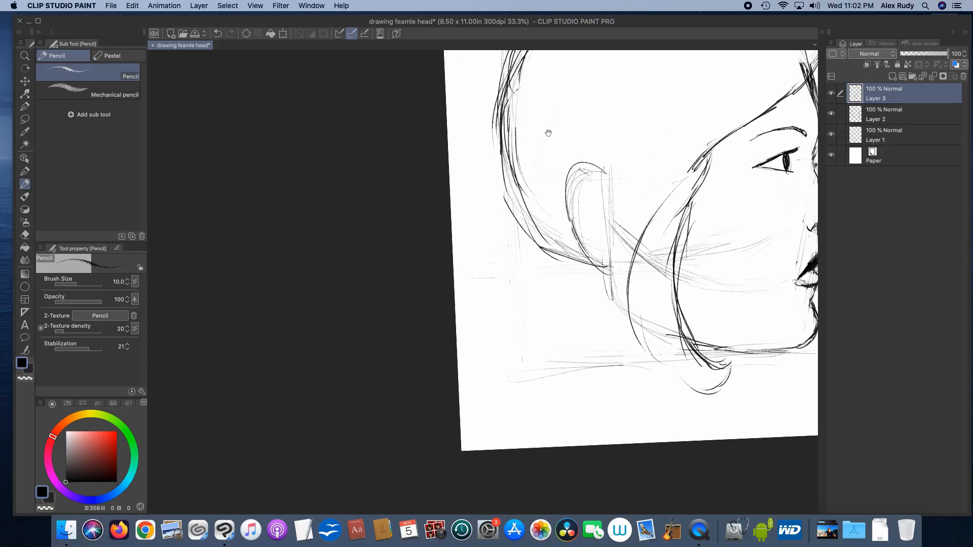
{"action": "left_click_drag", "start_coordinate": [491, 127], "coordinate": [506, 213]}
{"action": "mouse_move", "coordinate": [504, 178]}
{"action": "left_mouse_down"}
{"action": "mouse_move", "coordinate": [519, 228]}
{"action": "mouse_move", "coordinate": [521, 217]}
{"action": "mouse_move", "coordinate": [512, 251]}
{"action": "left_mouse_up"}
{"action": "left_click_drag", "start_coordinate": [509, 200], "coordinate": [517, 269]}
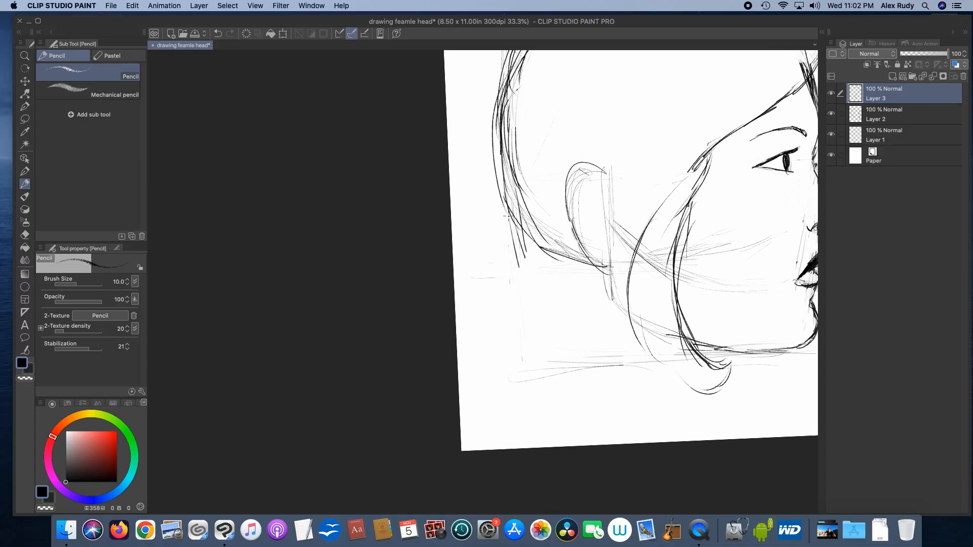
{"action": "left_click_drag", "start_coordinate": [513, 221], "coordinate": [505, 304]}
{"action": "left_click_drag", "start_coordinate": [511, 261], "coordinate": [502, 319]}
{"action": "mouse_move", "coordinate": [528, 247]}
{"action": "left_mouse_down"}
{"action": "mouse_move", "coordinate": [473, 339]}
{"action": "mouse_move", "coordinate": [465, 321]}
{"action": "mouse_move", "coordinate": [470, 346]}
{"action": "mouse_move", "coordinate": [474, 323]}
{"action": "left_mouse_up"}
- Sketch the curled lower ends of the hair from the back flick toward the neck
{"action": "mouse_move", "coordinate": [473, 330]}
{"action": "left_mouse_down"}
{"action": "mouse_move", "coordinate": [479, 306]}
{"action": "mouse_move", "coordinate": [487, 385]}
{"action": "mouse_move", "coordinate": [537, 390]}
{"action": "mouse_move", "coordinate": [563, 375]}
{"action": "mouse_move", "coordinate": [575, 395]}
{"action": "left_mouse_up"}
{"action": "mouse_move", "coordinate": [566, 353]}
{"action": "left_mouse_down"}
{"action": "mouse_move", "coordinate": [582, 393]}
{"action": "mouse_move", "coordinate": [616, 402]}
{"action": "left_mouse_up"}
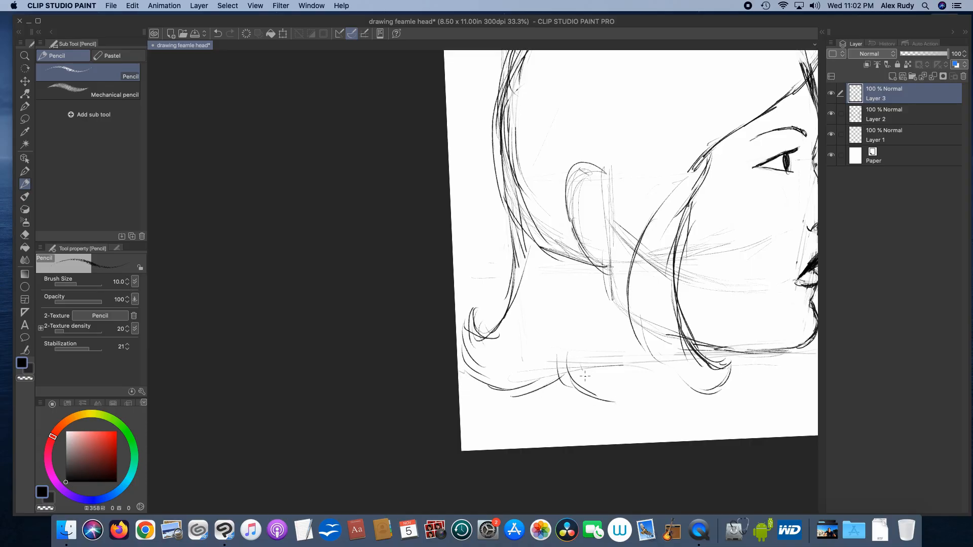
{"action": "left_click_drag", "start_coordinate": [580, 372], "coordinate": [633, 399]}
- Redraw the front hair volume as a lower rounded swoop from the forehead hairline back to the crown
{"action": "key", "text": "super+0"}
{"action": "left_click_drag", "start_coordinate": [575, 235], "coordinate": [599, 216]}
{"action": "left_click_drag", "start_coordinate": [615, 197], "coordinate": [596, 220]}
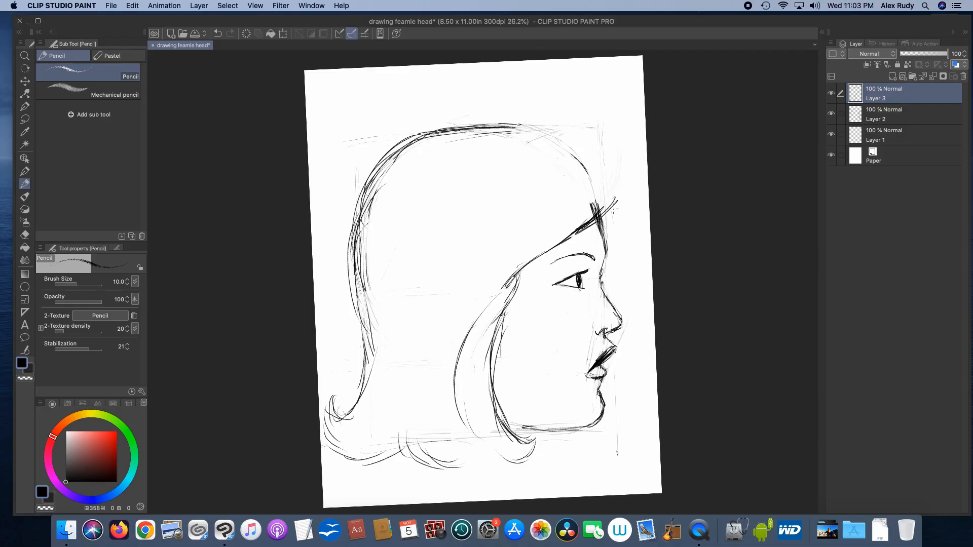
{"action": "left_click_drag", "start_coordinate": [622, 179], "coordinate": [611, 204]}
{"action": "mouse_move", "coordinate": [623, 159]}
{"action": "left_mouse_down"}
{"action": "mouse_move", "coordinate": [616, 185]}
{"action": "mouse_move", "coordinate": [606, 144]}
{"action": "left_mouse_up"}
{"action": "left_click_drag", "start_coordinate": [587, 146], "coordinate": [550, 143]}
{"action": "left_click_drag", "start_coordinate": [559, 139], "coordinate": [453, 136]}
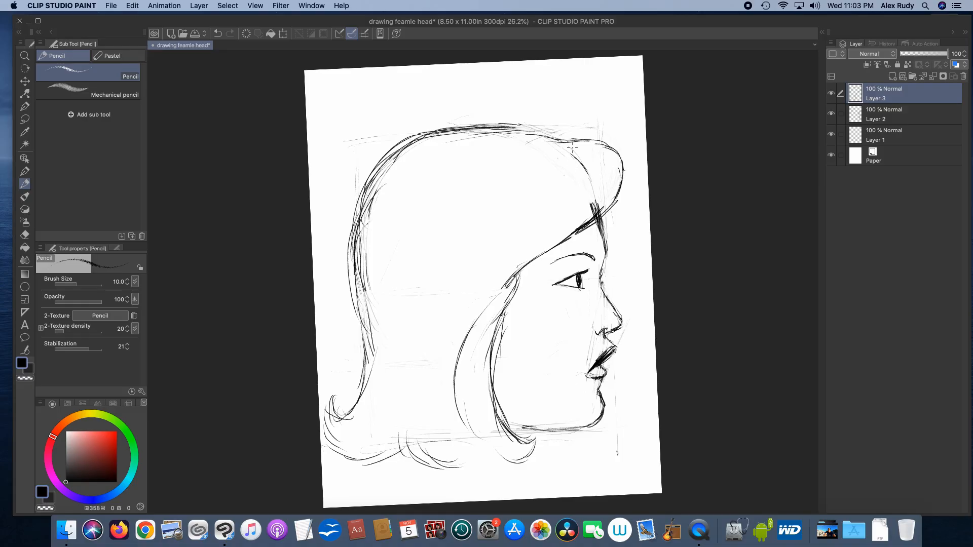
- Erase the stray forehead and skull lines on Layer 2 that show through the front hair volume
{"action": "key", "text": "e"}
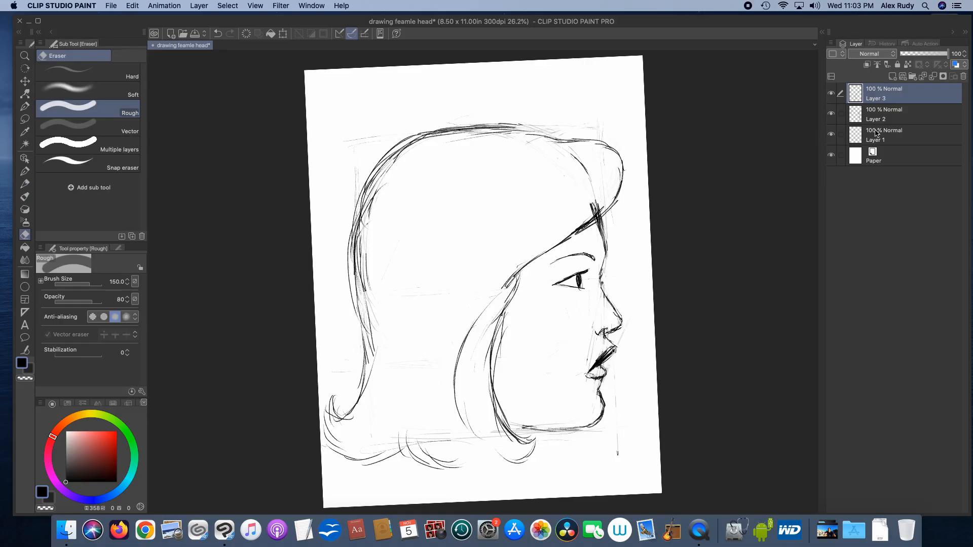
{"action": "left_click", "coordinate": [885, 119]}
{"action": "left_click", "coordinate": [873, 141]}
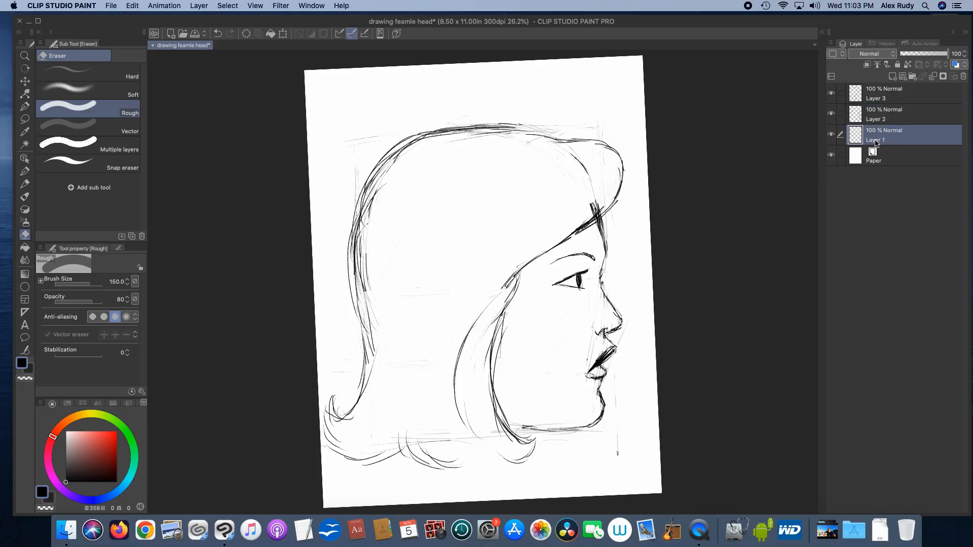
{"action": "left_click", "coordinate": [862, 122]}
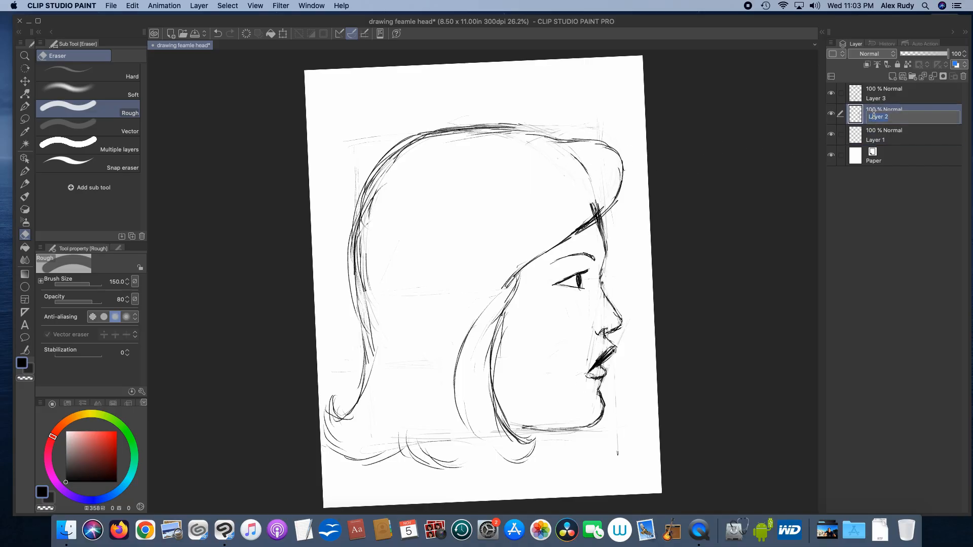
{"action": "mouse_move", "coordinate": [588, 153]}
{"action": "left_mouse_down"}
{"action": "mouse_move", "coordinate": [571, 167]}
{"action": "mouse_move", "coordinate": [589, 163]}
{"action": "mouse_move", "coordinate": [542, 160]}
{"action": "left_mouse_up"}
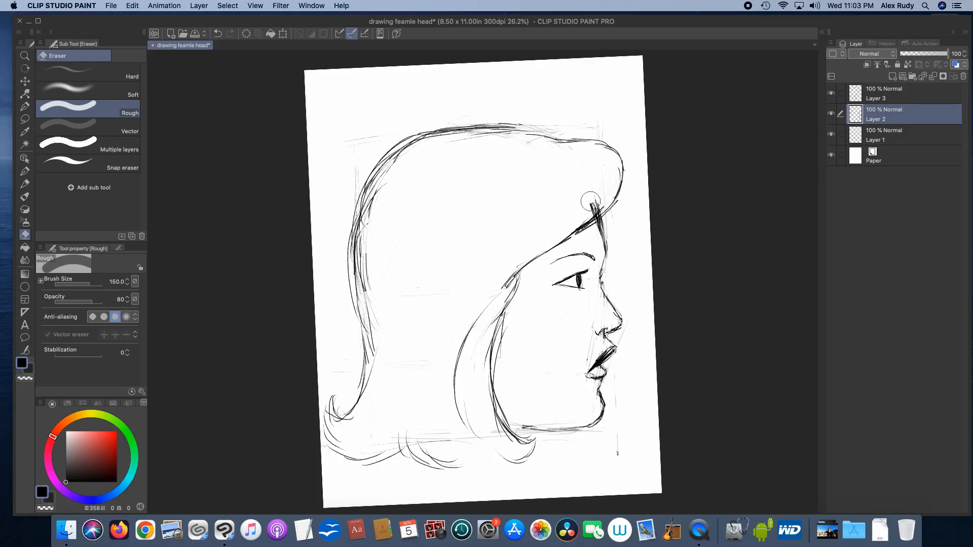
{"action": "mouse_move", "coordinate": [591, 211]}
{"action": "left_mouse_down"}
{"action": "mouse_move", "coordinate": [597, 191]}
{"action": "mouse_move", "coordinate": [570, 218]}
{"action": "left_mouse_up"}
- Pencil light hair strands on Layer 3 from the front swoop toward the temple and along the back of the crown
{"action": "left_click", "coordinate": [892, 101]}
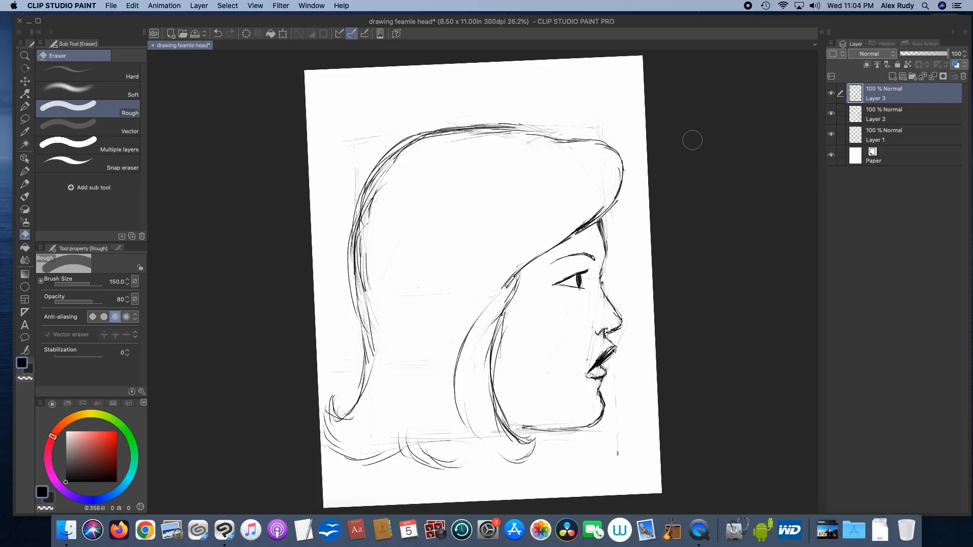
{"action": "key", "text": "p"}
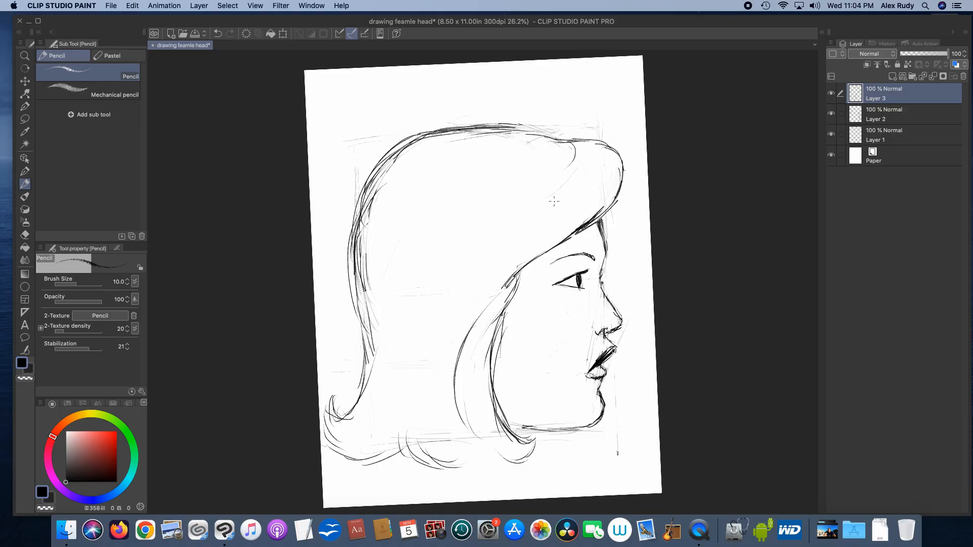
{"action": "left_click_drag", "start_coordinate": [554, 201], "coordinate": [496, 278]}
{"action": "left_click_drag", "start_coordinate": [412, 166], "coordinate": [383, 245]}
{"action": "left_click_drag", "start_coordinate": [384, 202], "coordinate": [374, 251]}
- Add curved strands to the lower hair ends from the back flick to the front curl, plus one along the front hairline
{"action": "mouse_move", "coordinate": [382, 407]}
{"action": "left_mouse_down"}
{"action": "mouse_move", "coordinate": [345, 430]}
{"action": "mouse_move", "coordinate": [364, 443]}
{"action": "mouse_move", "coordinate": [353, 450]}
{"action": "mouse_move", "coordinate": [376, 423]}
{"action": "mouse_move", "coordinate": [351, 450]}
{"action": "mouse_move", "coordinate": [411, 414]}
{"action": "mouse_move", "coordinate": [468, 472]}
{"action": "left_mouse_up"}
{"action": "mouse_move", "coordinate": [433, 438]}
{"action": "left_mouse_down"}
{"action": "mouse_move", "coordinate": [472, 473]}
{"action": "mouse_move", "coordinate": [476, 449]}
{"action": "mouse_move", "coordinate": [460, 420]}
{"action": "left_mouse_up"}
{"action": "key", "text": "ctrl+z"}
{"action": "key", "text": "ctrl+z"}
{"action": "key", "text": "super+z"}
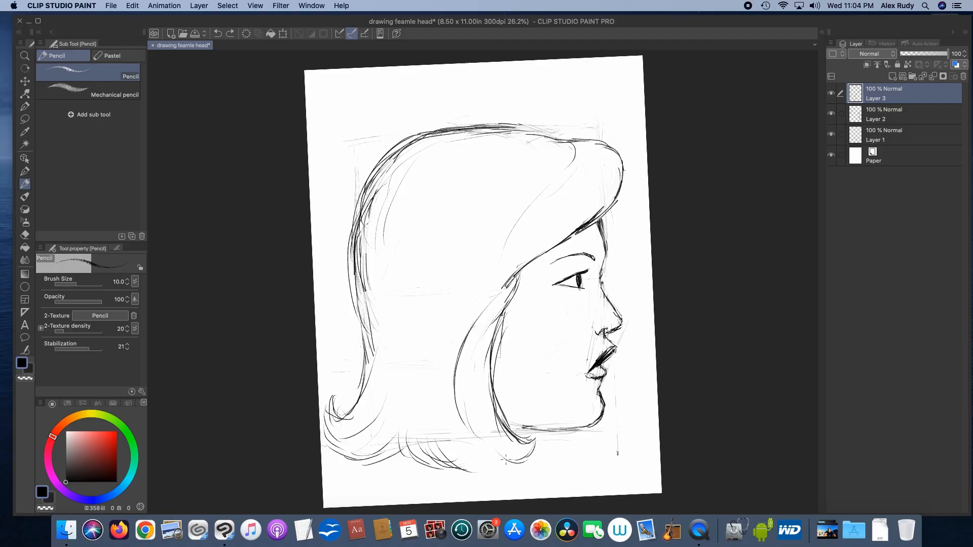
{"action": "mouse_move", "coordinate": [505, 463]}
{"action": "left_mouse_down"}
{"action": "mouse_move", "coordinate": [477, 440]}
{"action": "mouse_move", "coordinate": [501, 457]}
{"action": "mouse_move", "coordinate": [478, 469]}
{"action": "left_mouse_up"}
{"action": "left_click_drag", "start_coordinate": [458, 461], "coordinate": [478, 471]}
{"action": "left_click_drag", "start_coordinate": [578, 223], "coordinate": [550, 259]}
{"action": "left_click_drag", "start_coordinate": [492, 459], "coordinate": [526, 459]}
- Hide the construction guides on Layer 1 and make Layer 2 the active layer
{"action": "left_click", "coordinate": [899, 133]}
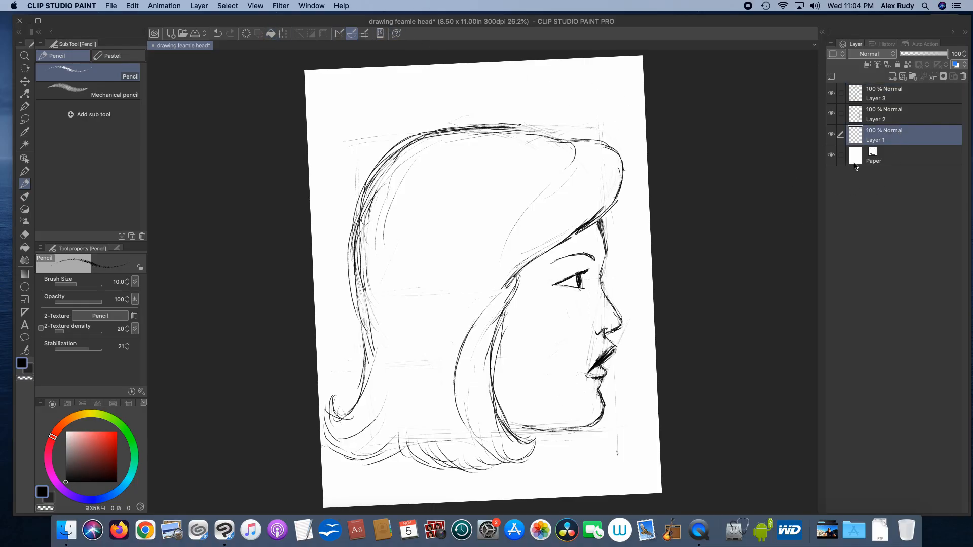
{"action": "left_click", "coordinate": [831, 135]}
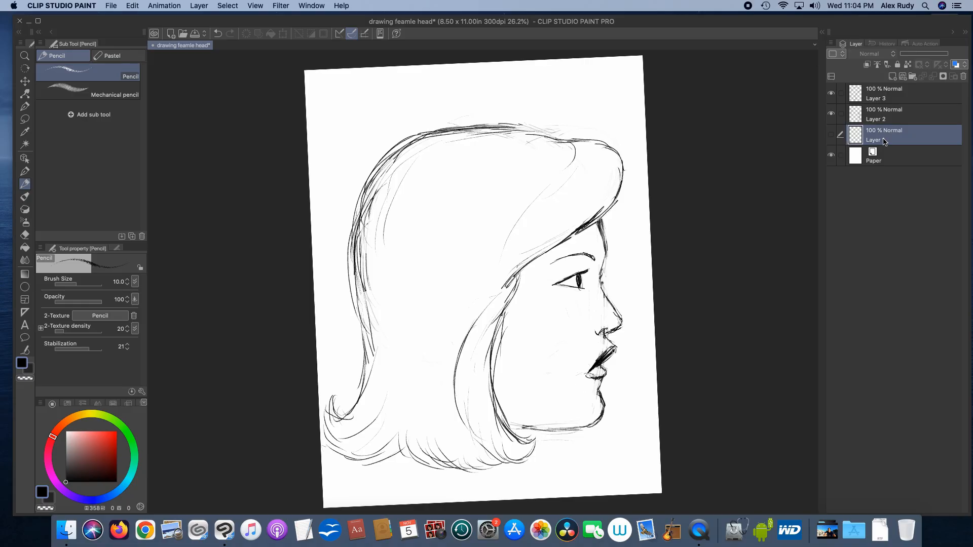
{"action": "left_click", "coordinate": [896, 118]}
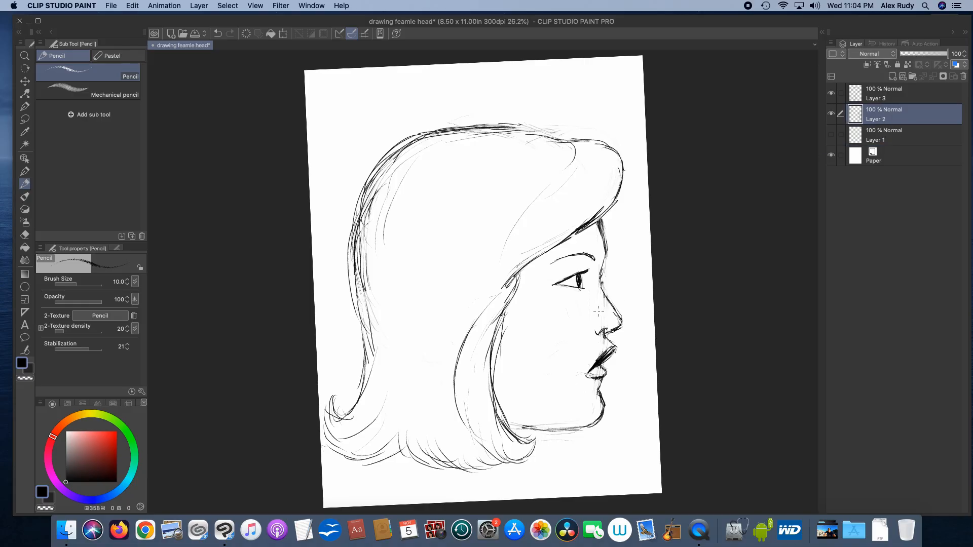
- Reduce the Rough eraser to size 50 and erase stray sketch lines around the nose and mouth, above the crown and at the back of the skull
{"action": "key", "text": "e"}
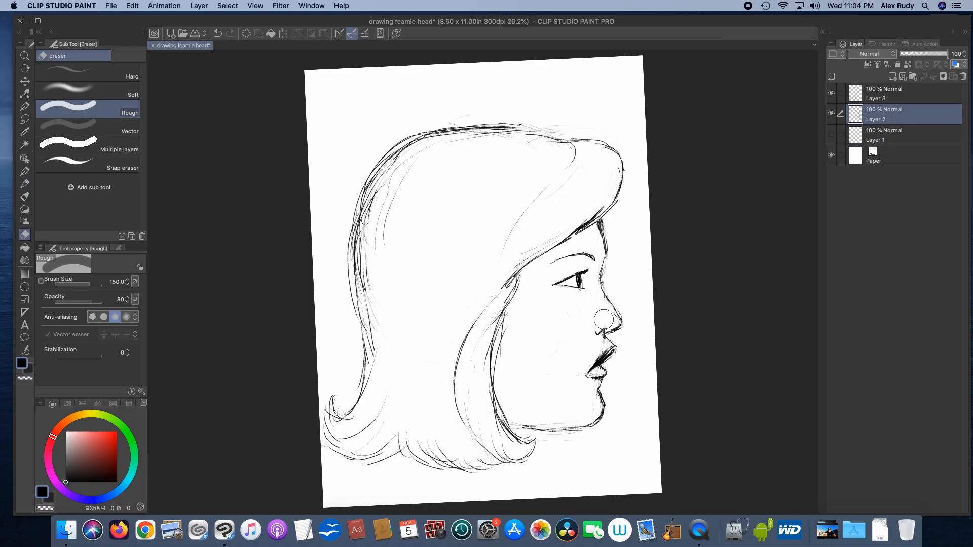
{"action": "key", "text": "bracketleft"}
{"action": "key", "text": "bracketleft"}
{"action": "key", "text": "bracketleft"}
{"action": "key", "text": "bracketleft"}
{"action": "key", "text": "bracketleft"}
{"action": "key", "text": "bracketleft"}
{"action": "left_click_drag", "start_coordinate": [598, 357], "coordinate": [602, 353]}
{"action": "key", "text": "super+z"}
{"action": "key", "text": "super+z"}
{"action": "key", "text": "super+shift+z"}
{"action": "left_click_drag", "start_coordinate": [445, 125], "coordinate": [547, 135]}
{"action": "left_click_drag", "start_coordinate": [361, 202], "coordinate": [370, 178]}
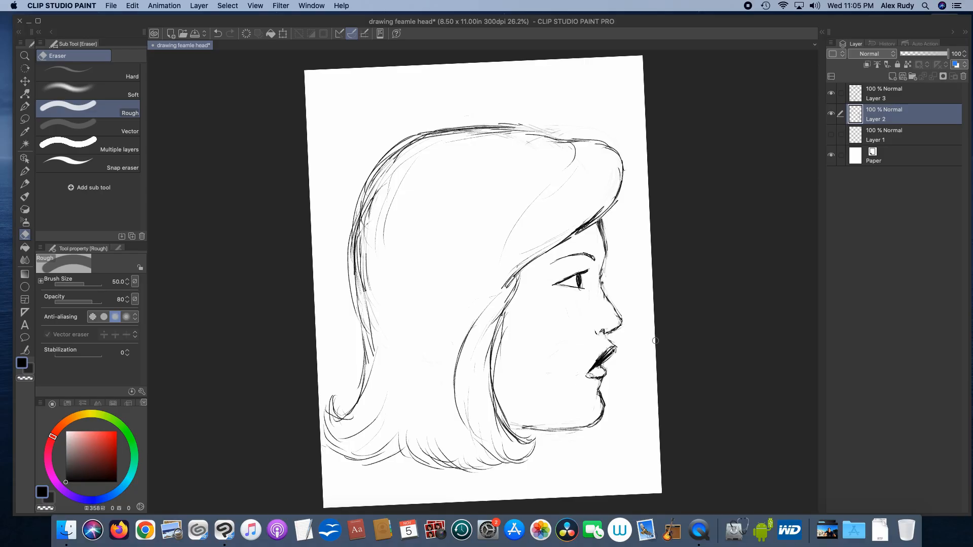
- Erase rough marks along the brow, nose and cheek on Layer 2, and the loose hair strand beside the cheek on Layer 3
{"action": "scroll", "coordinate": [656, 340], "scroll_direction": "up", "scroll_amount": 5}
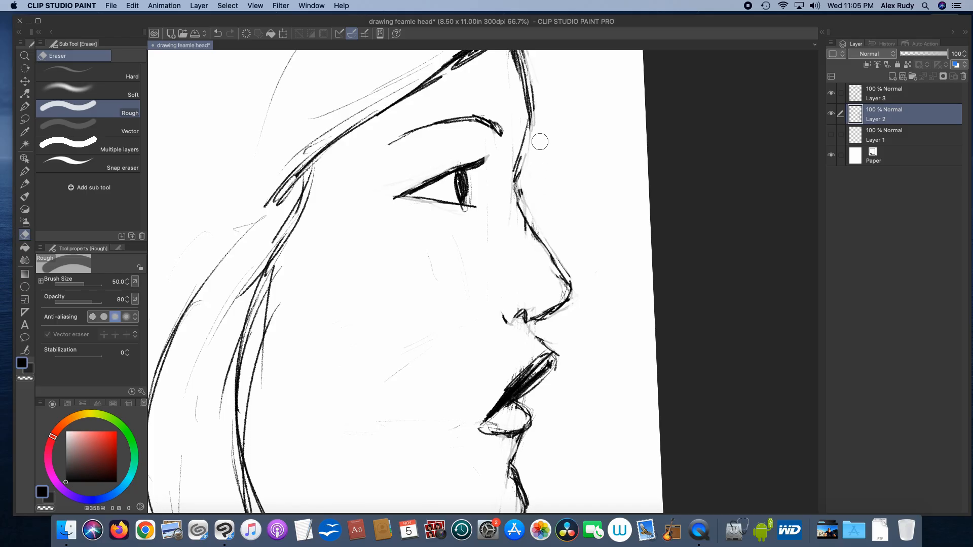
{"action": "mouse_move", "coordinate": [539, 142]}
{"action": "left_mouse_down"}
{"action": "mouse_move", "coordinate": [528, 181]}
{"action": "mouse_move", "coordinate": [540, 217]}
{"action": "left_mouse_up"}
{"action": "left_click_drag", "start_coordinate": [575, 263], "coordinate": [570, 314]}
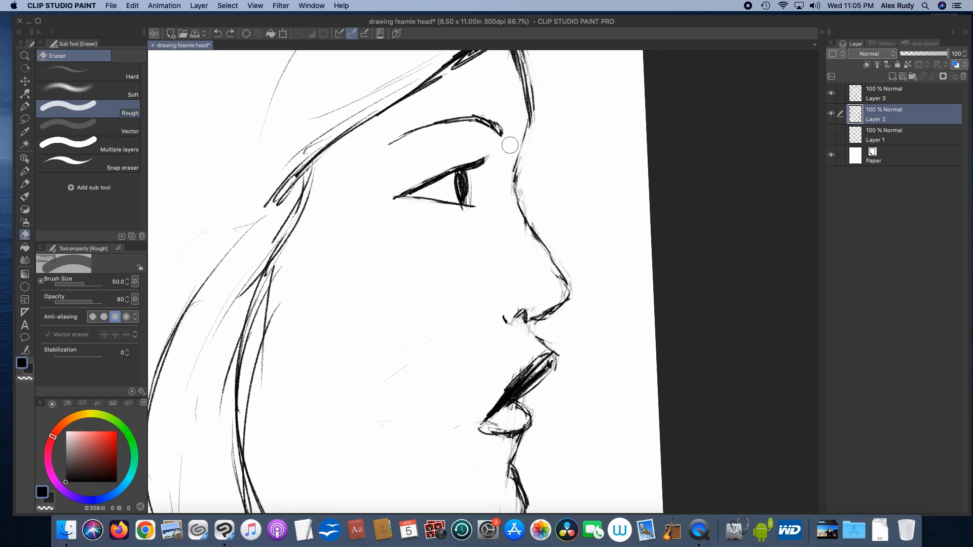
{"action": "mouse_move", "coordinate": [371, 332]}
{"action": "left_mouse_down"}
{"action": "mouse_move", "coordinate": [434, 364]}
{"action": "mouse_move", "coordinate": [389, 365]}
{"action": "mouse_move", "coordinate": [371, 432]}
{"action": "mouse_move", "coordinate": [432, 359]}
{"action": "left_mouse_up"}
{"action": "left_click", "coordinate": [873, 103]}
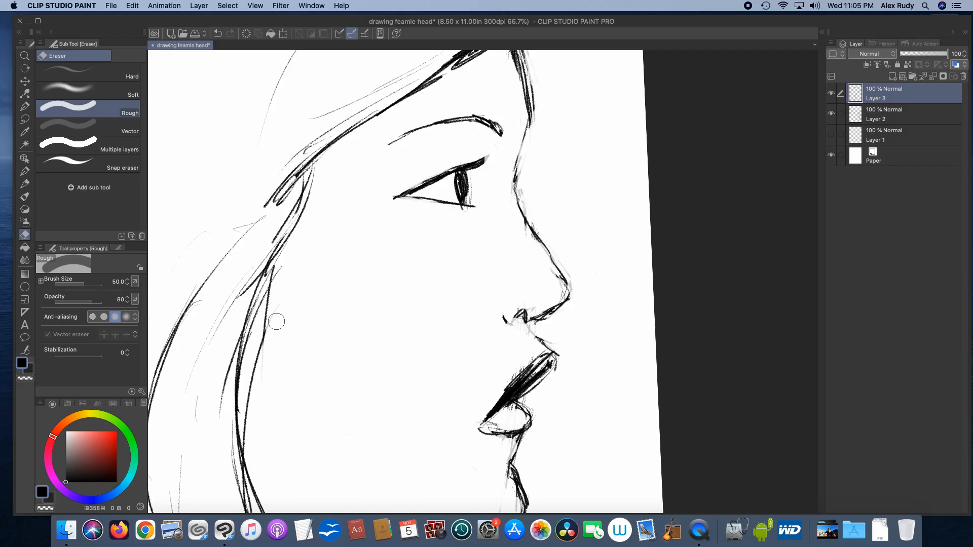
- Clean up the chin and lip contours on Layer 2 by erasing the rough lines inside the chin and in front of the lips
{"action": "left_click", "coordinate": [858, 121]}
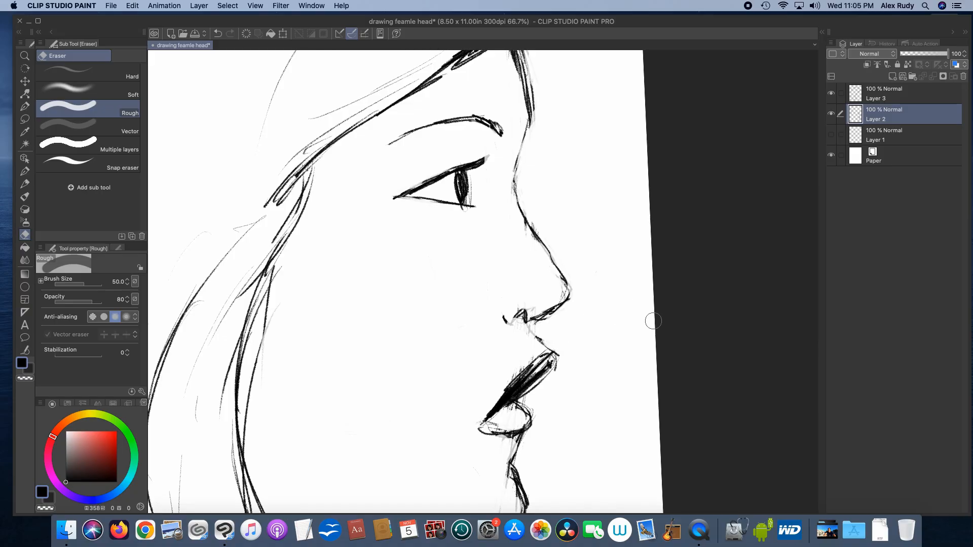
{"action": "scroll", "coordinate": [632, 378], "scroll_direction": "down", "scroll_amount": 5}
{"action": "scroll", "coordinate": [632, 378], "scroll_direction": "left", "scroll_amount": 3}
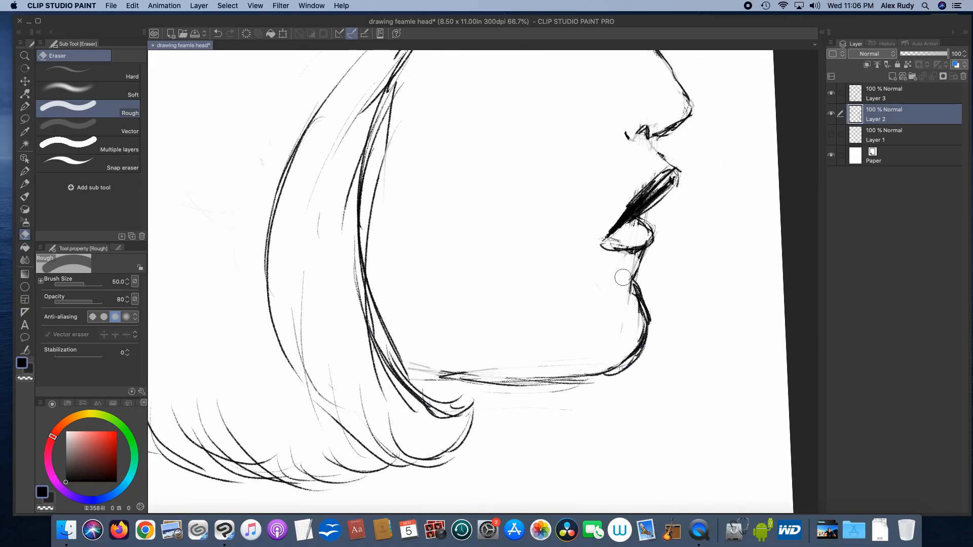
{"action": "mouse_move", "coordinate": [623, 277]}
{"action": "left_mouse_down"}
{"action": "mouse_move", "coordinate": [491, 379]}
{"action": "mouse_move", "coordinate": [418, 366]}
{"action": "mouse_move", "coordinate": [555, 369]}
{"action": "mouse_move", "coordinate": [529, 362]}
{"action": "mouse_move", "coordinate": [590, 394]}
{"action": "mouse_move", "coordinate": [574, 395]}
{"action": "mouse_move", "coordinate": [628, 375]}
{"action": "mouse_move", "coordinate": [637, 362]}
{"action": "mouse_move", "coordinate": [611, 374]}
{"action": "mouse_move", "coordinate": [637, 339]}
{"action": "mouse_move", "coordinate": [618, 359]}
{"action": "mouse_move", "coordinate": [625, 289]}
{"action": "mouse_move", "coordinate": [627, 328]}
{"action": "left_mouse_up"}
{"action": "left_click_drag", "start_coordinate": [704, 216], "coordinate": [688, 271]}
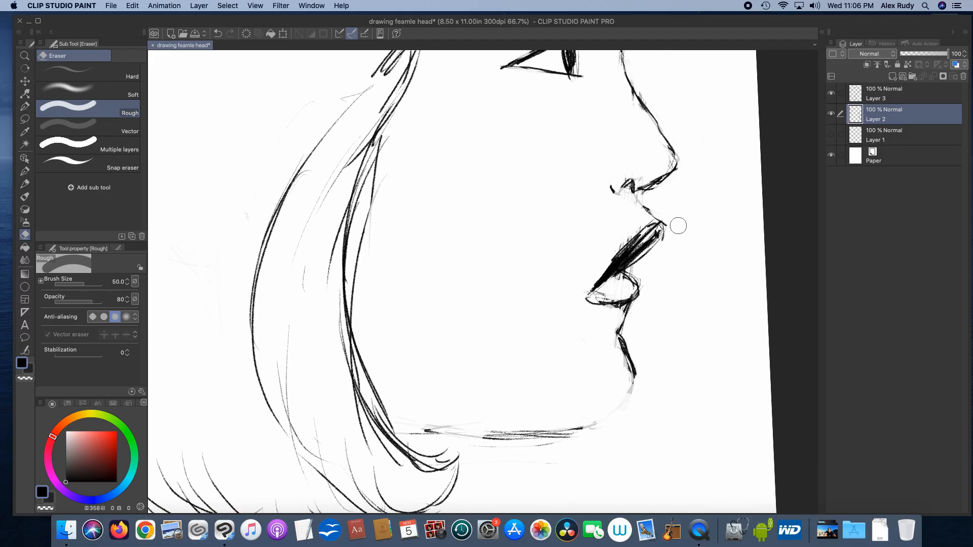